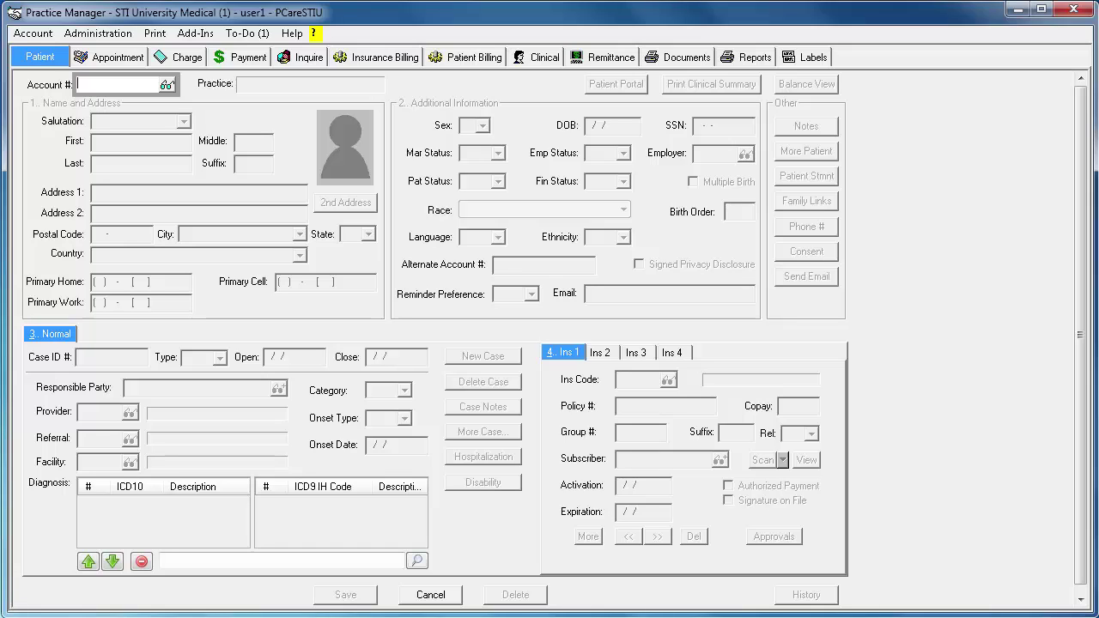
- Open the Immunization registry Configuration dialog from Administration > Registries
click(122, 36)
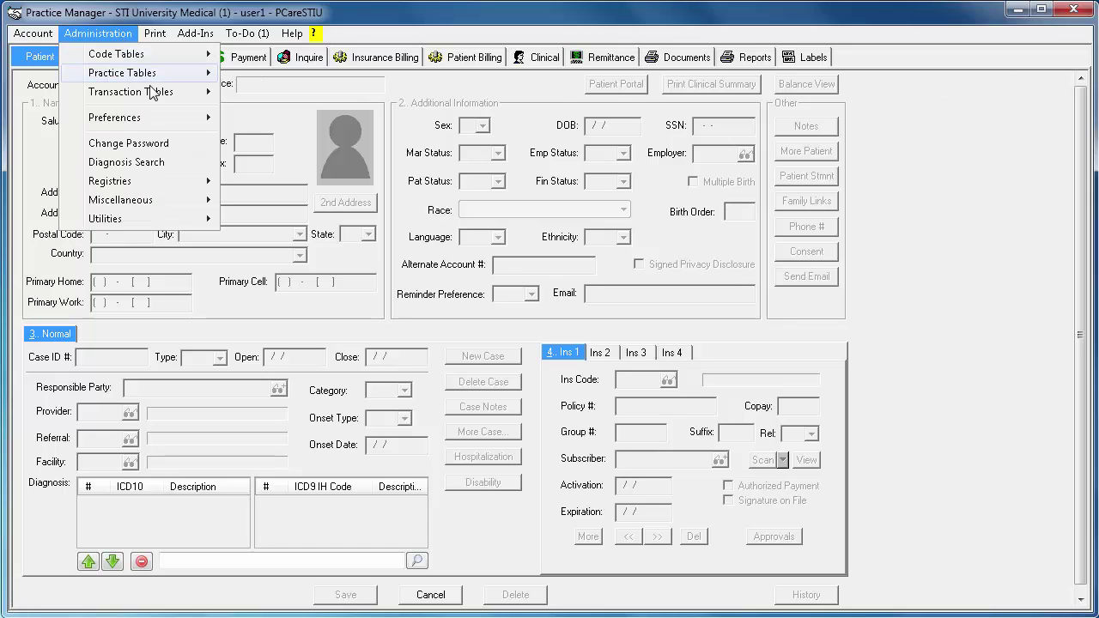
mouse_move(154, 181)
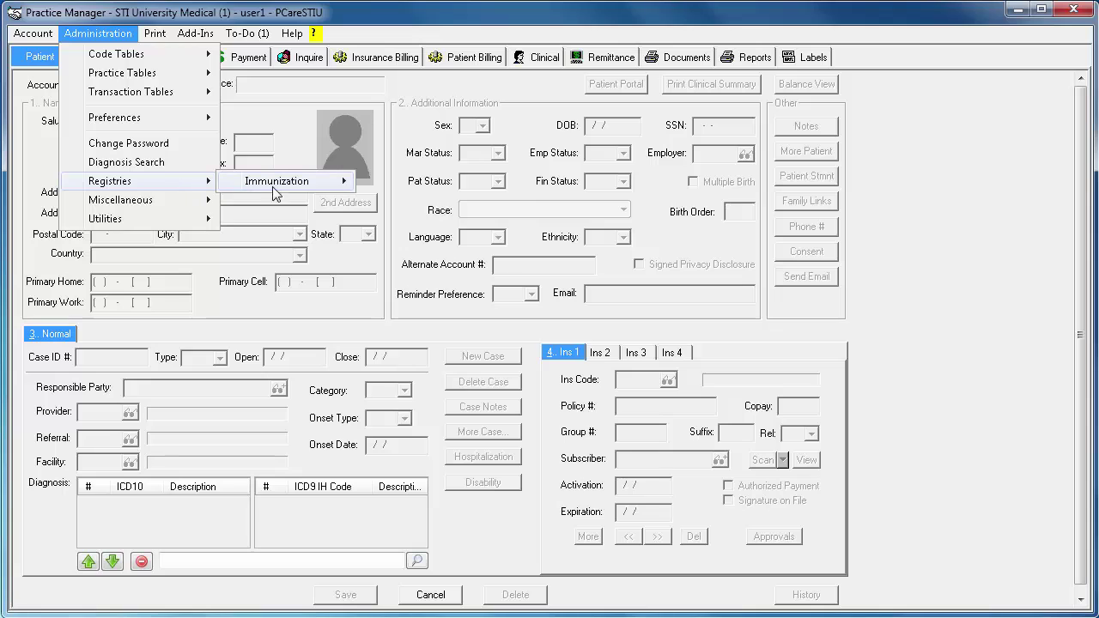
mouse_move(327, 194)
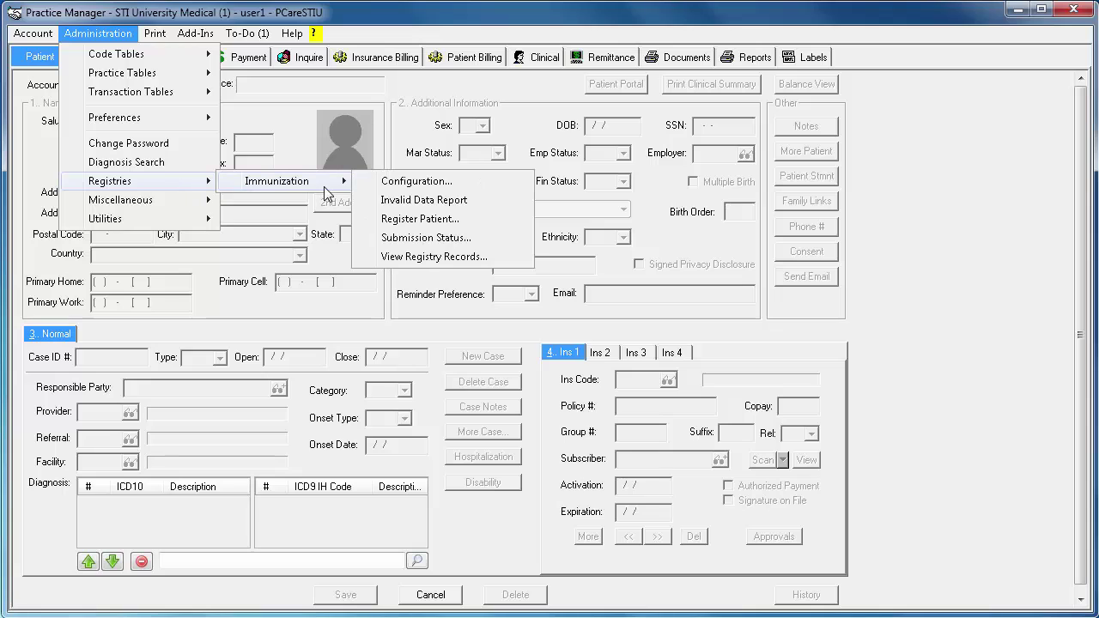
click(526, 188)
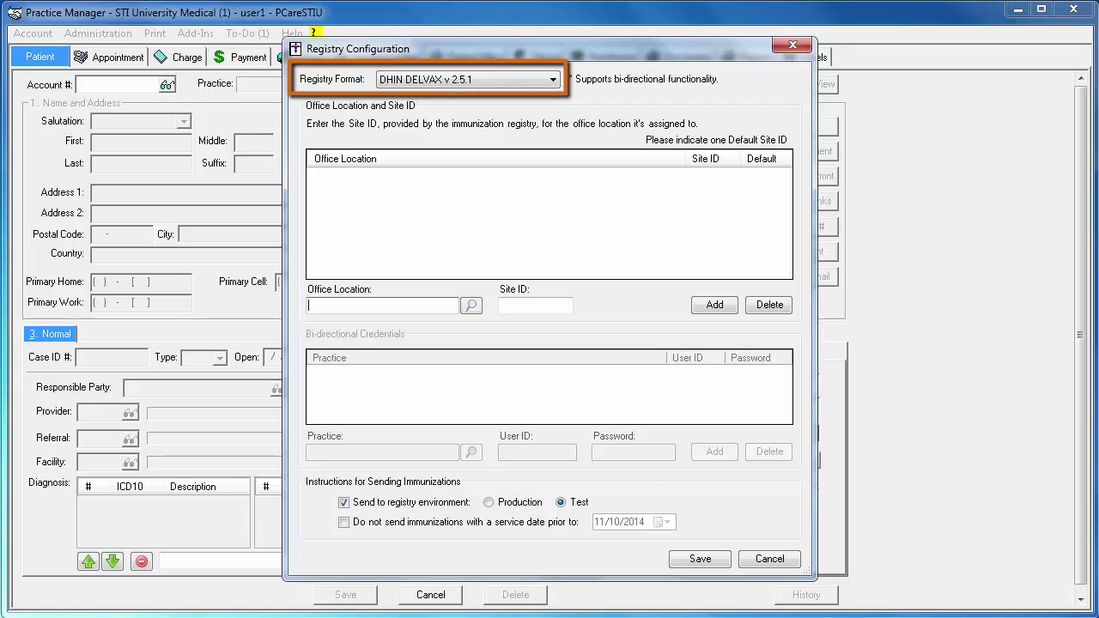
- Switch the registry format to PA-SIIS v 2.5.1 and bring up the Office Location facility search
click(554, 79)
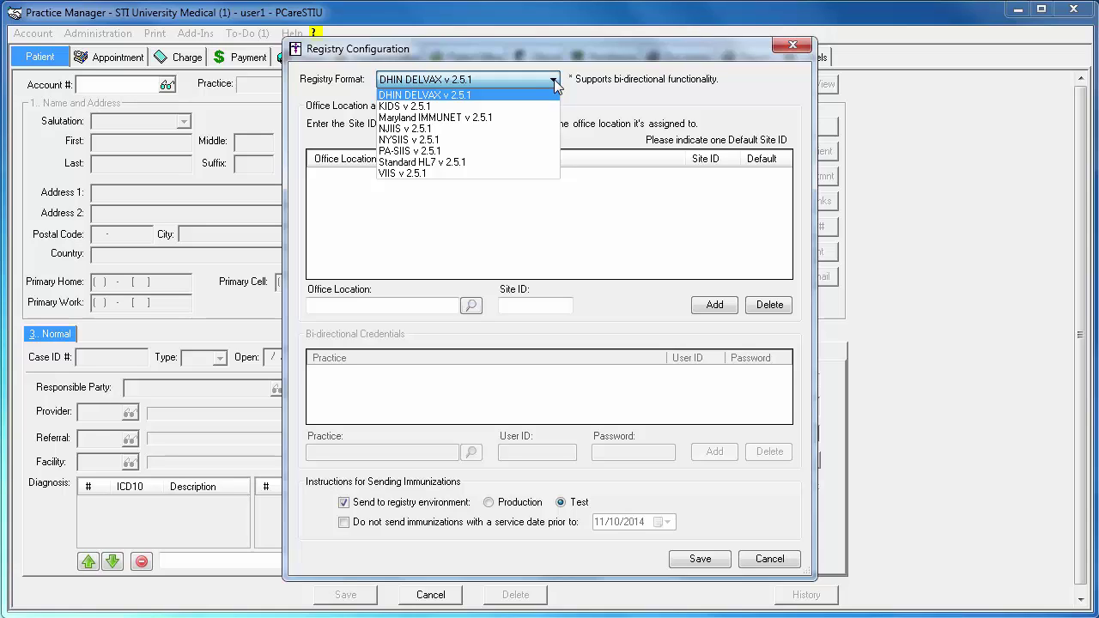
click(531, 150)
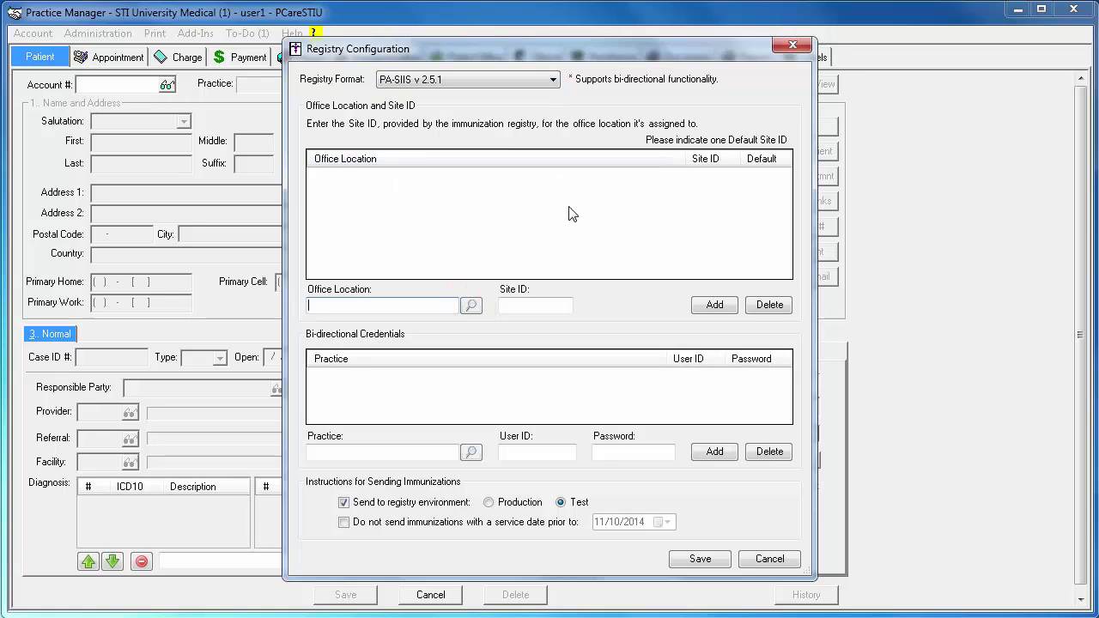
click(471, 307)
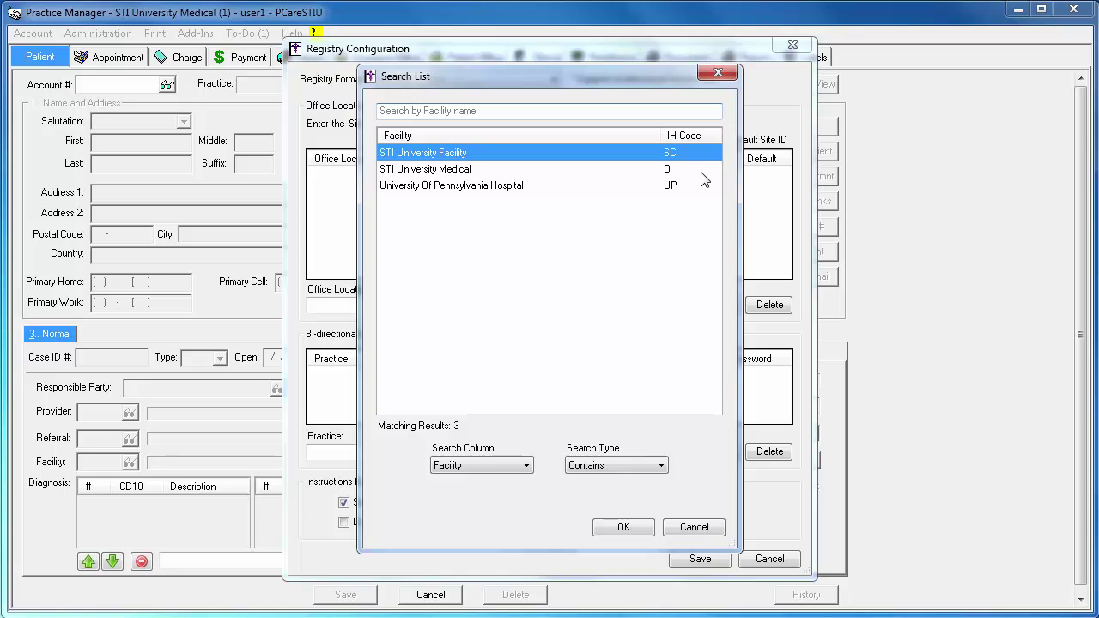
- Add STI University Medical (O) as an office location with site ID 10468
key(Down)
click(625, 528)
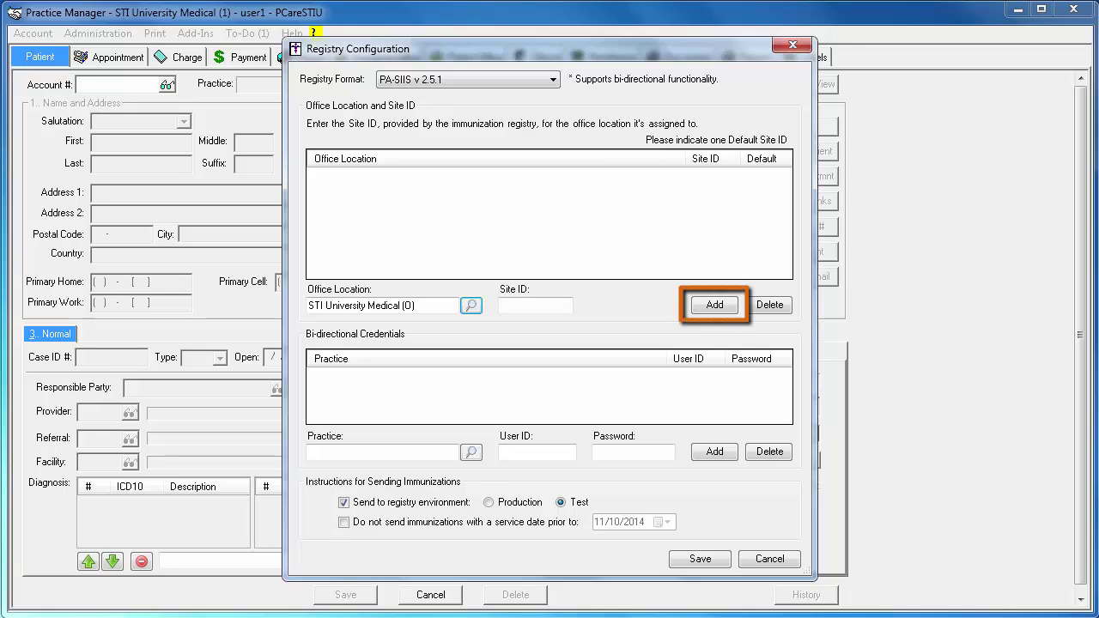
click(561, 306)
text(10468)
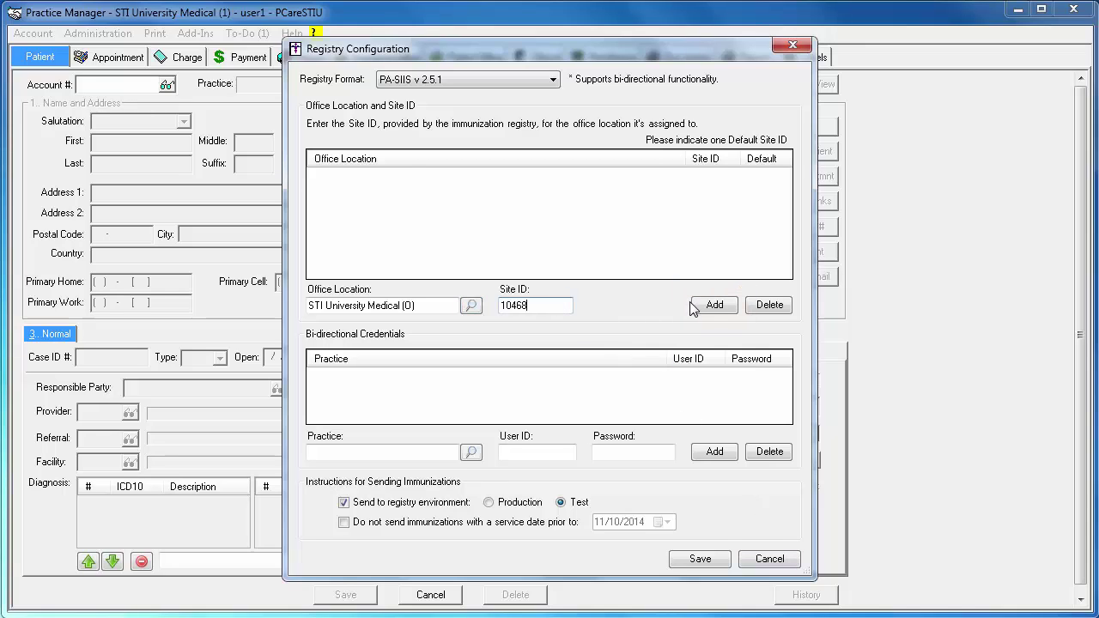
click(698, 306)
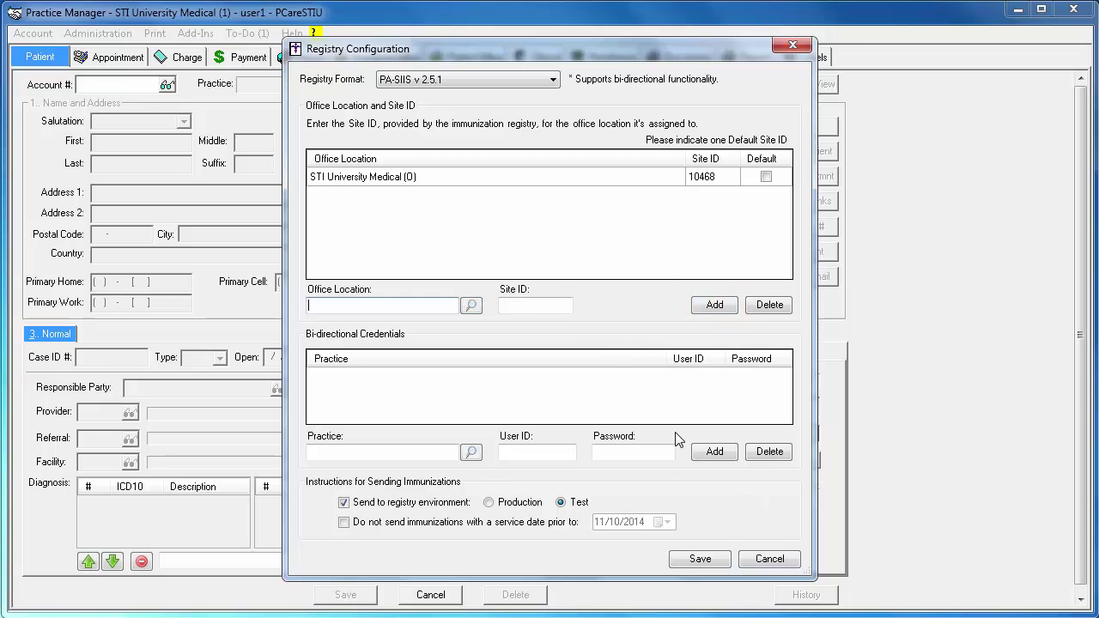
- Add STI University Facility (SC) as a second office location with site ID 10469
click(472, 305)
double_click(479, 153)
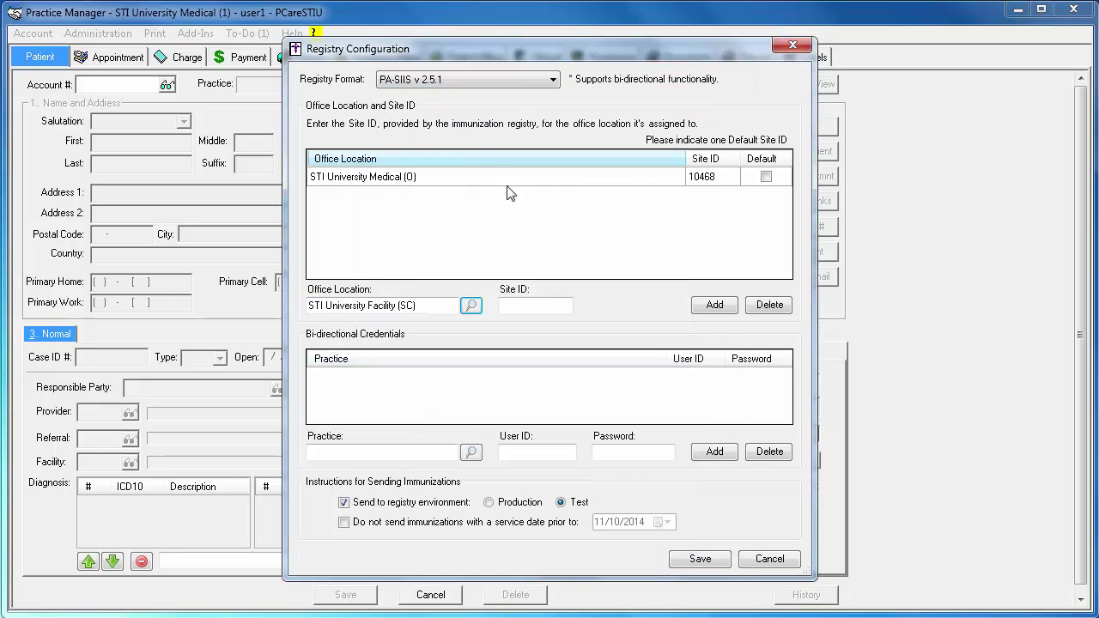
click(560, 307)
text(10469)
click(715, 306)
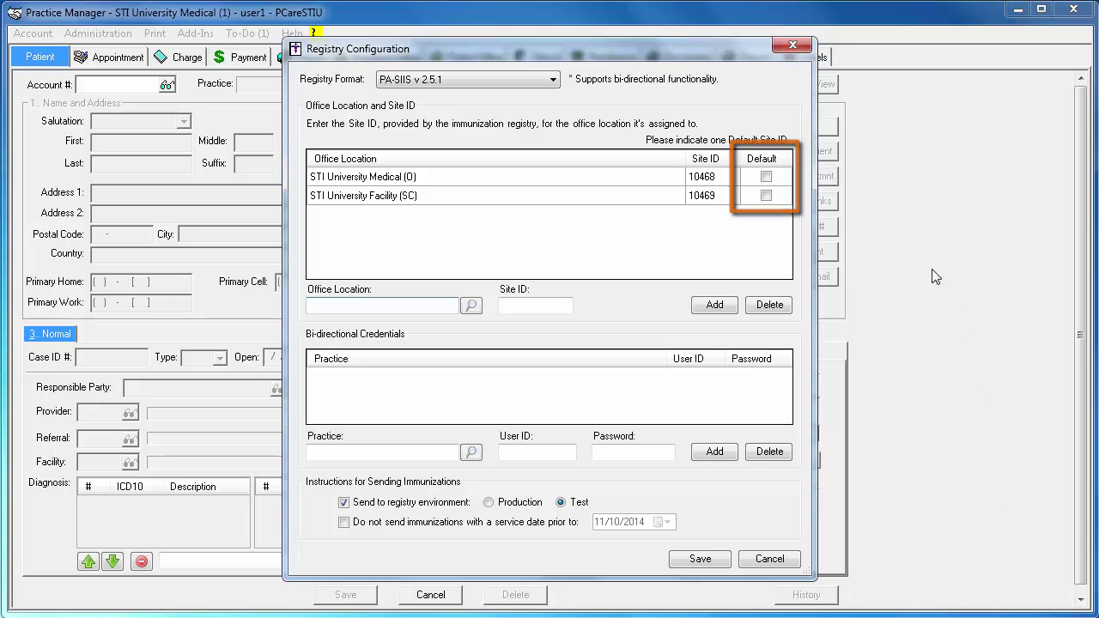
- Tick Default on the STI University Medical (O) row with site ID 10468
click(769, 177)
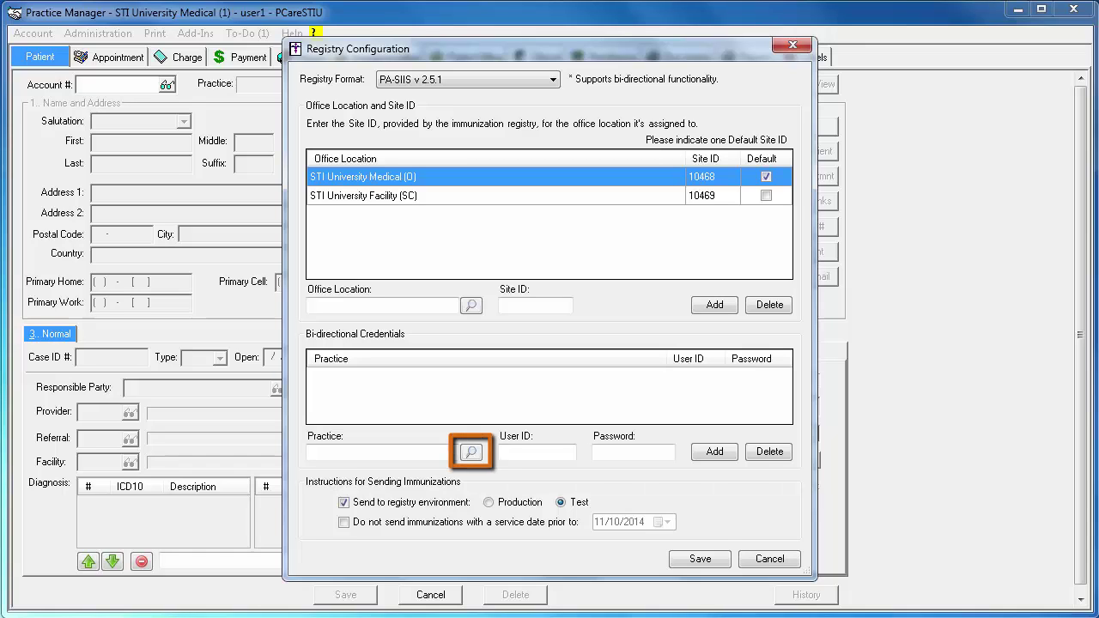
- Add a registry user ID and password for the STI University Medical practice
click(470, 451)
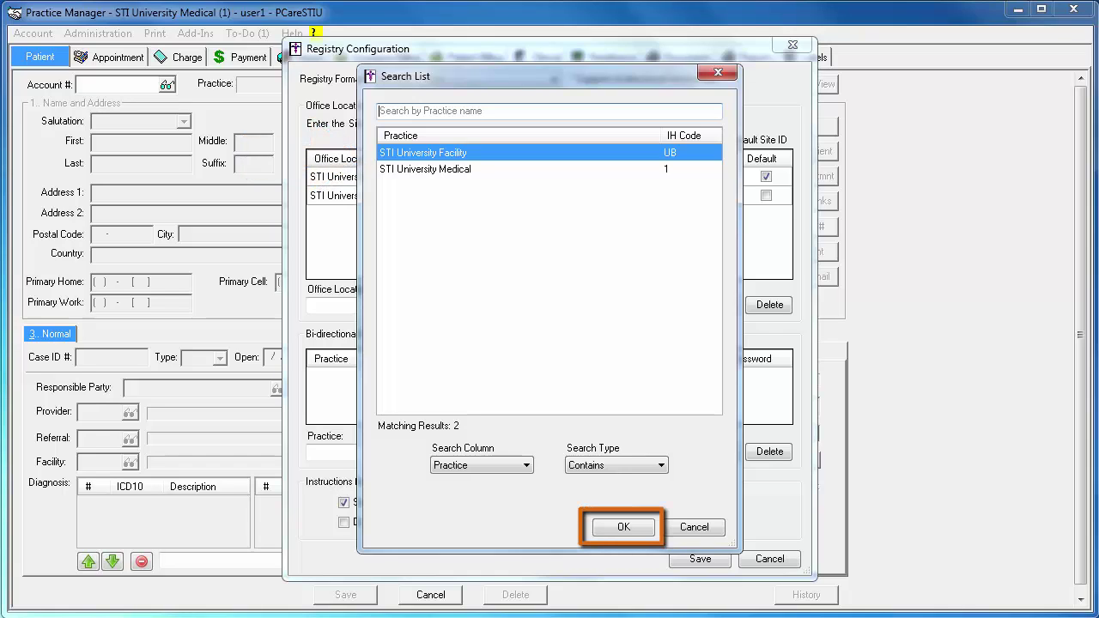
click(524, 169)
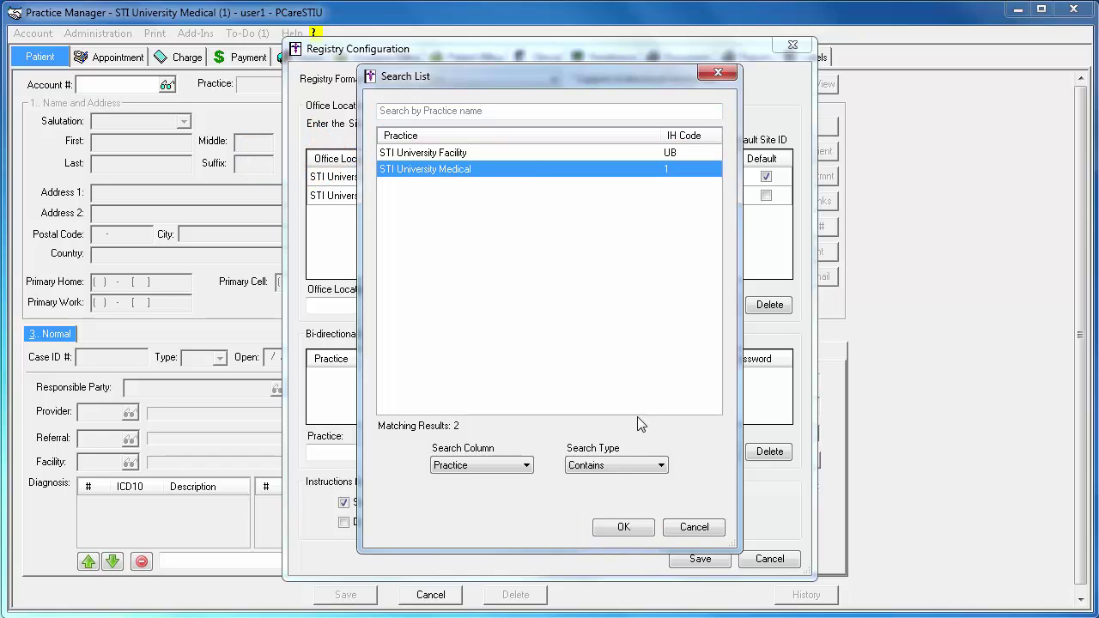
click(625, 526)
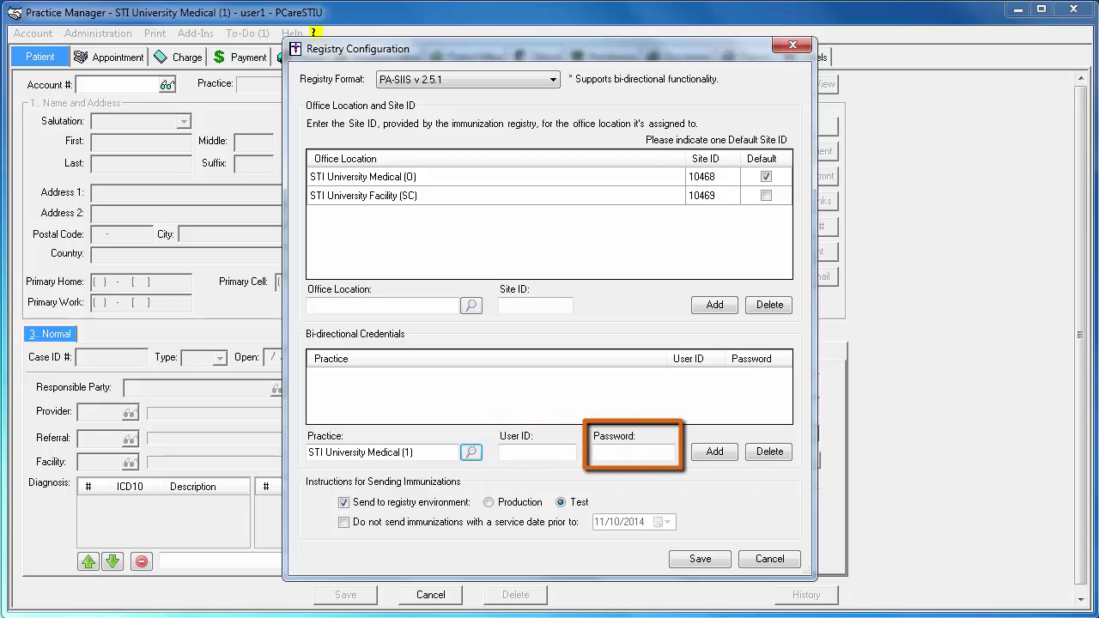
text(userid)
key(Tab)
text(password)
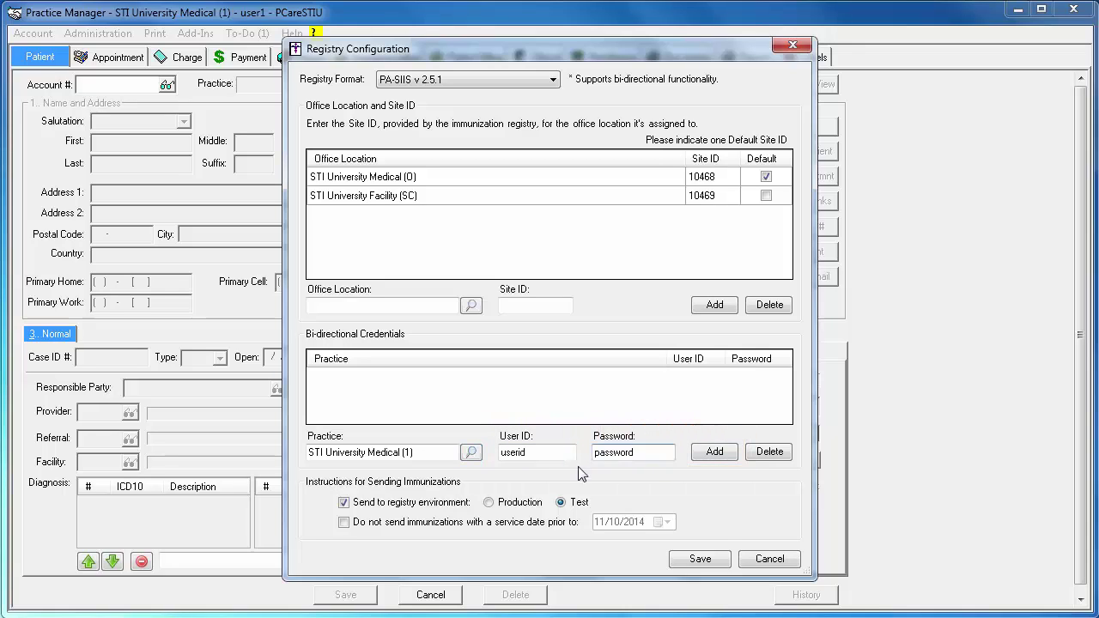
click(715, 452)
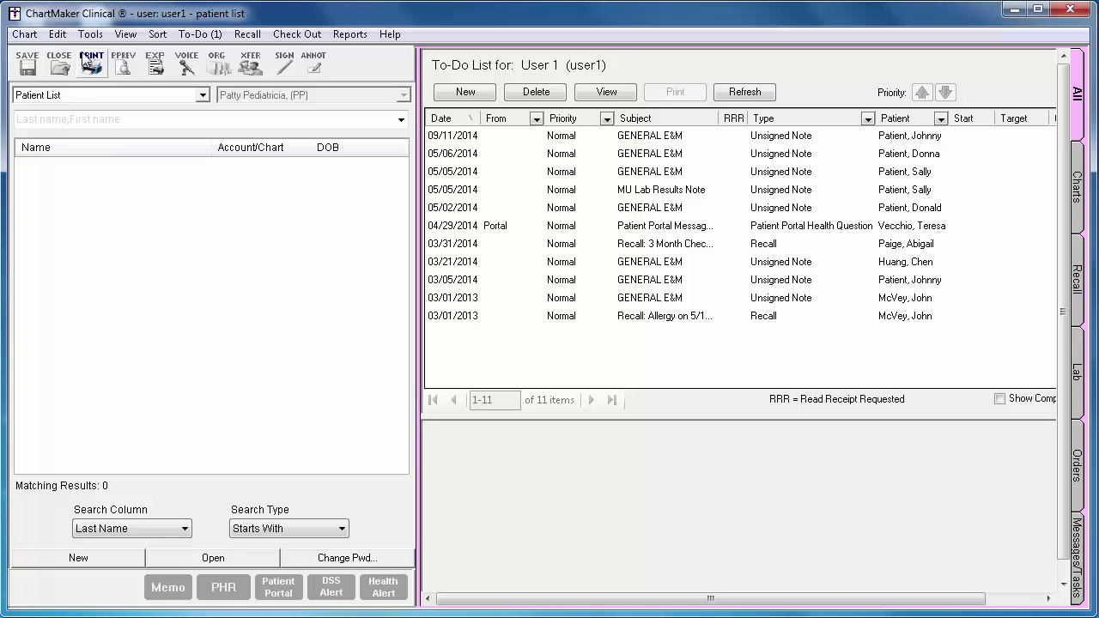
- Open Edit > System Tables > Users and view the selected user's Properties
click(58, 38)
mouse_move(182, 184)
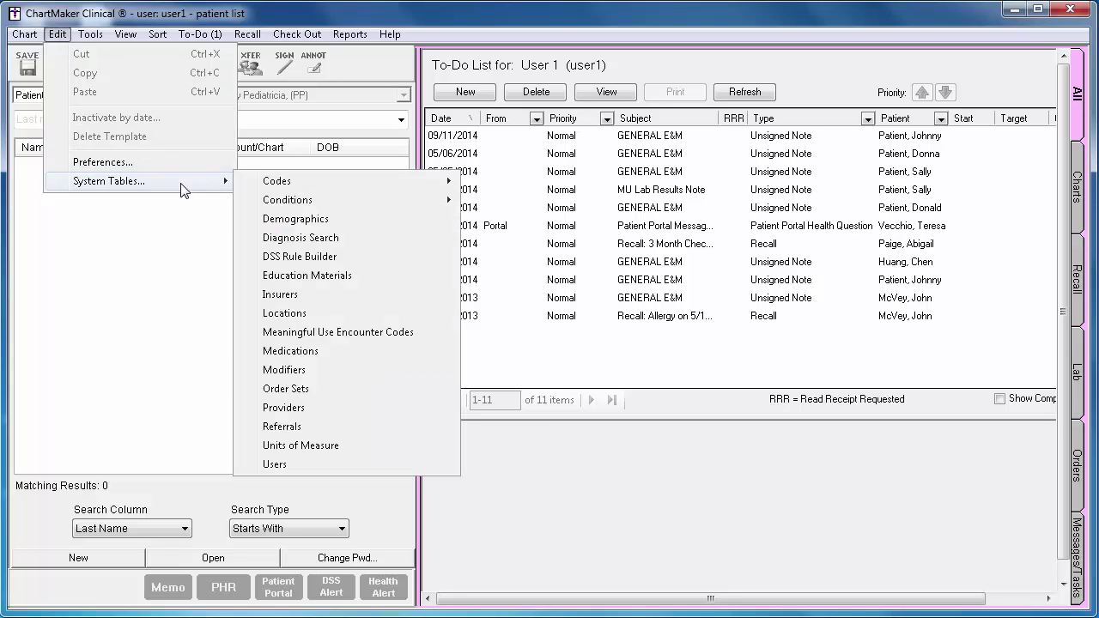
click(341, 468)
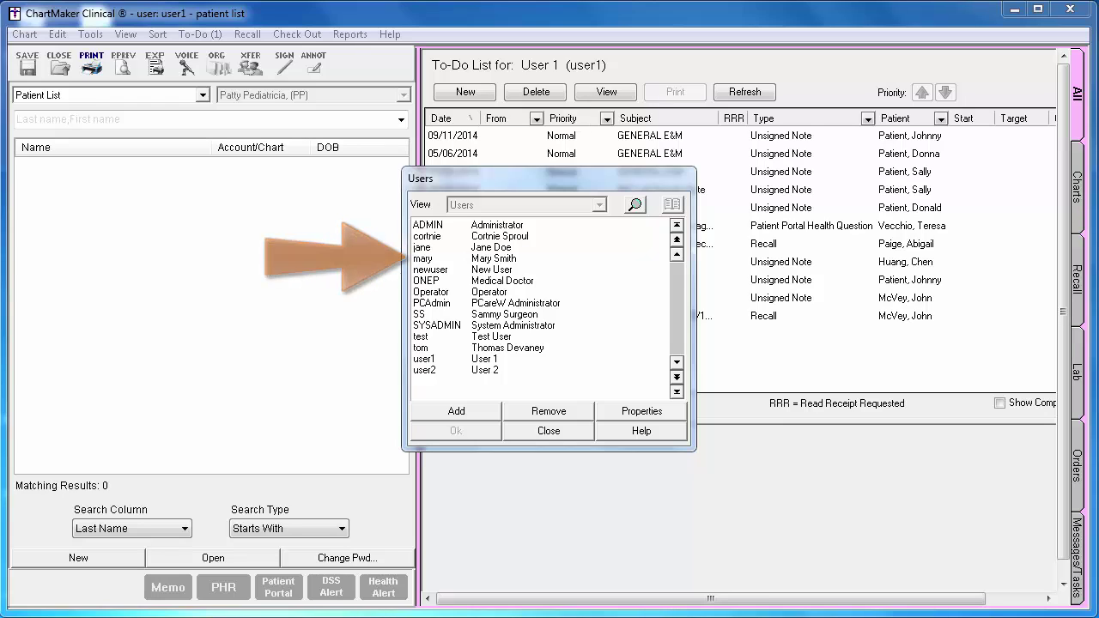
click(503, 259)
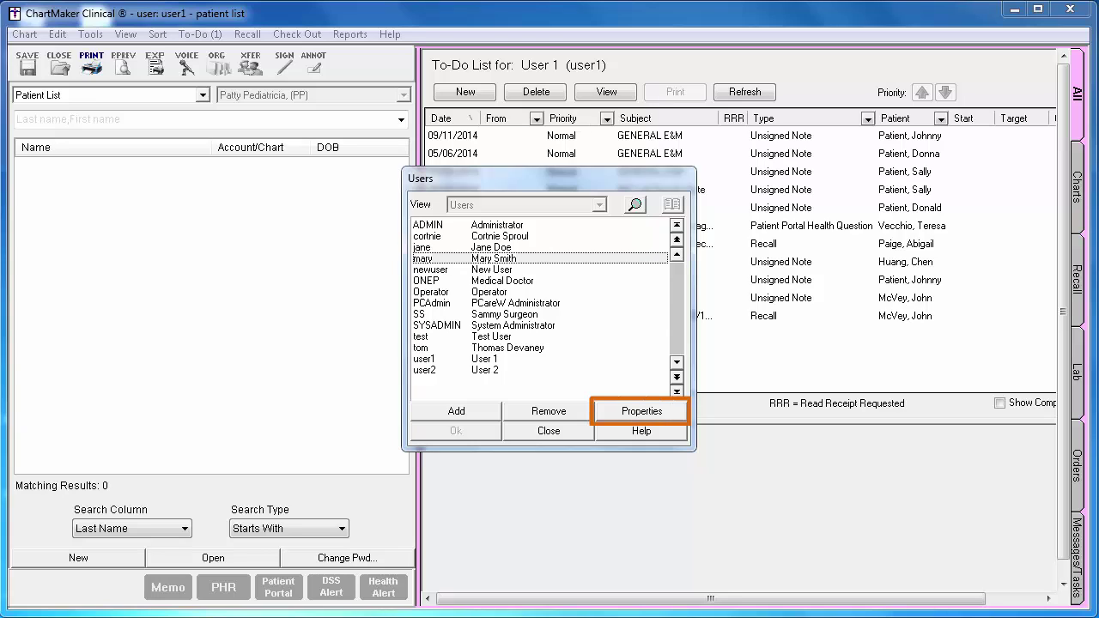
click(662, 414)
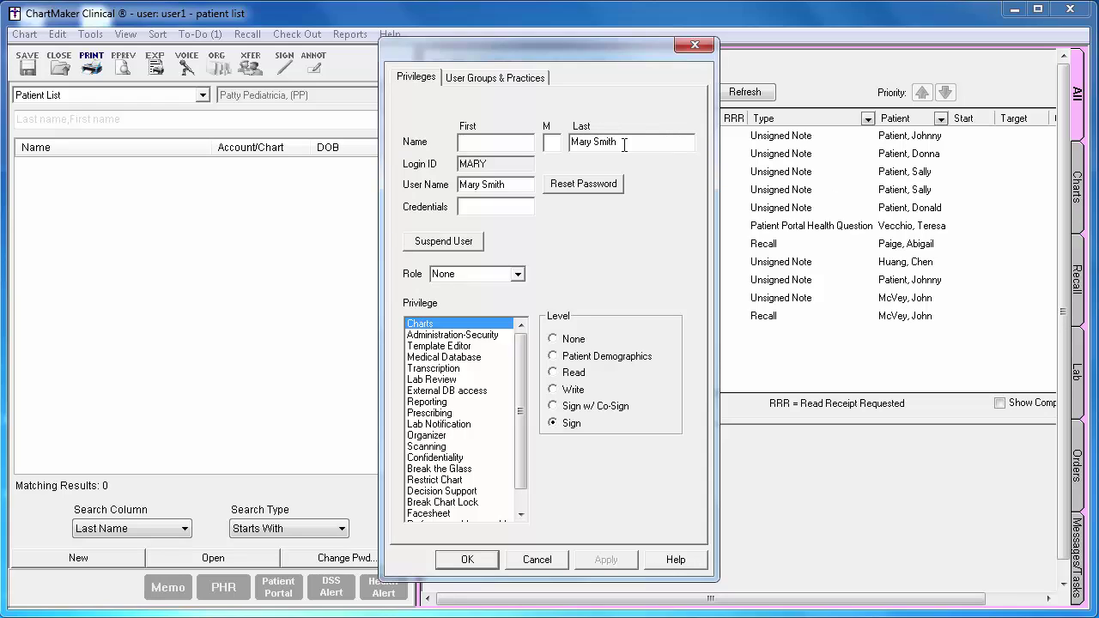
- Move the user's first name from the last-name field into the first-name field, save, and close Users
drag(594, 143, 565, 146)
key(Delete)
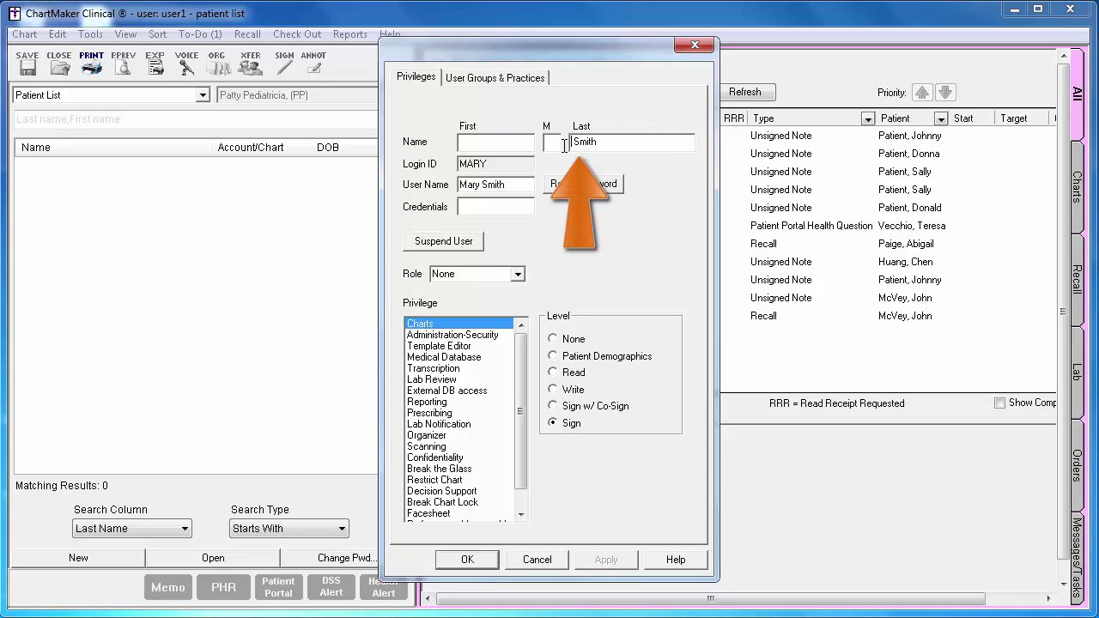
click(509, 144)
text(Mary)
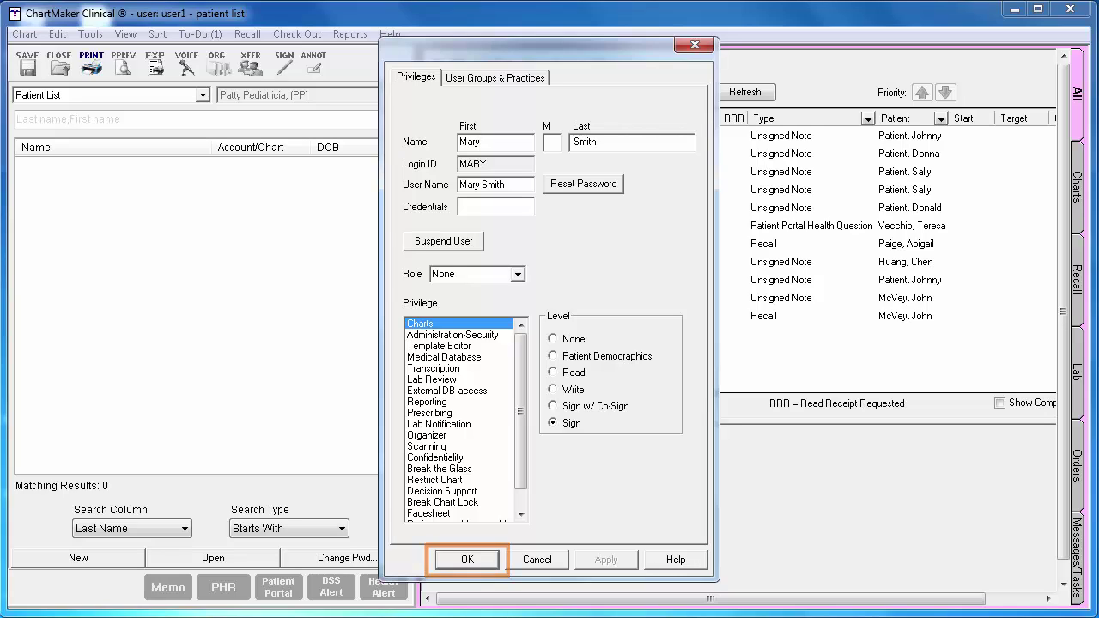
click(469, 563)
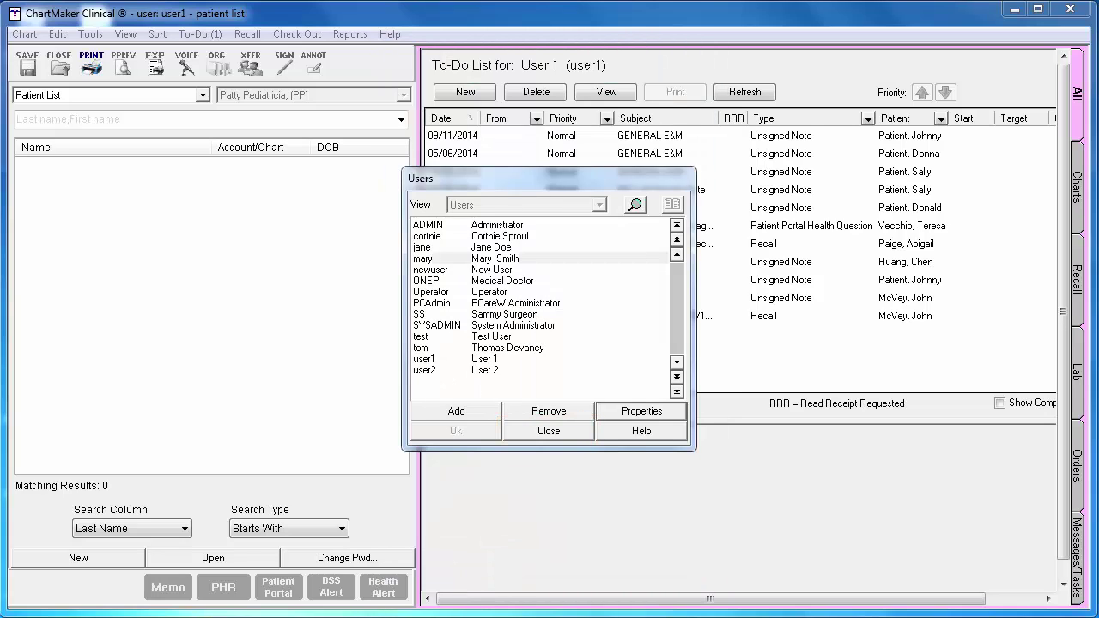
click(567, 435)
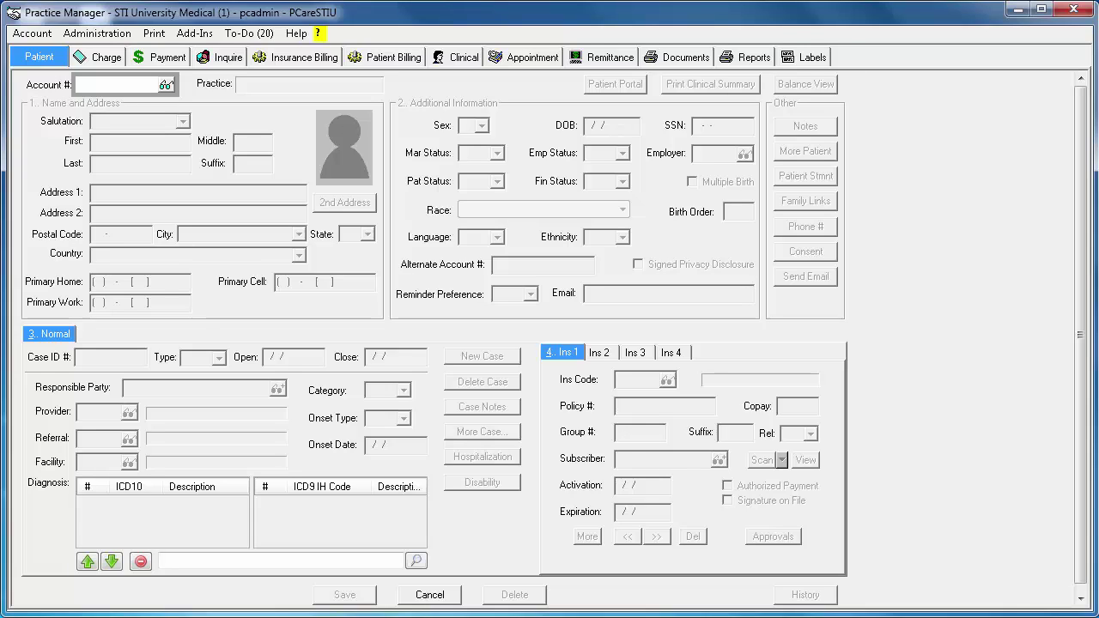
- Open Add-Ins > Clinical > Immunizations > Procedures, listing seven vaccines from 90632 to 90746
click(197, 34)
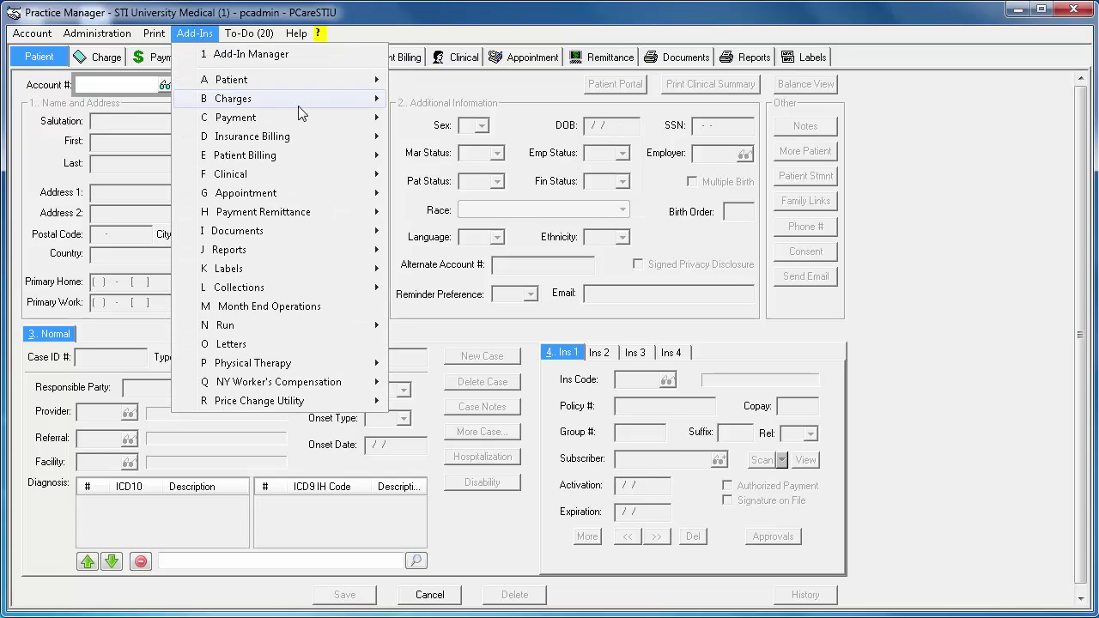
mouse_move(318, 178)
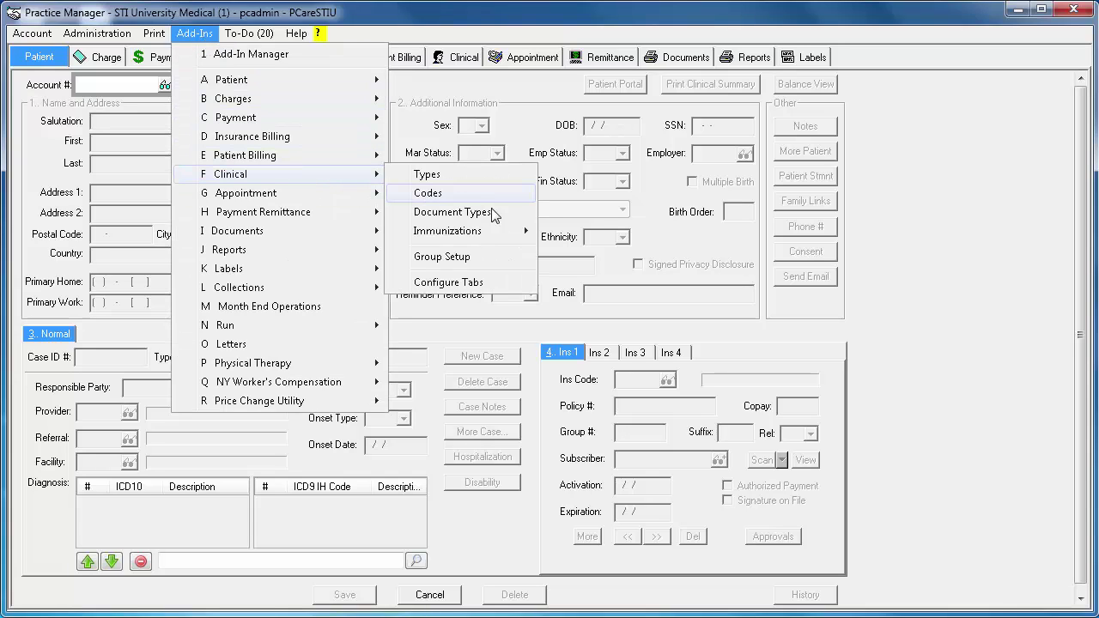
mouse_move(508, 233)
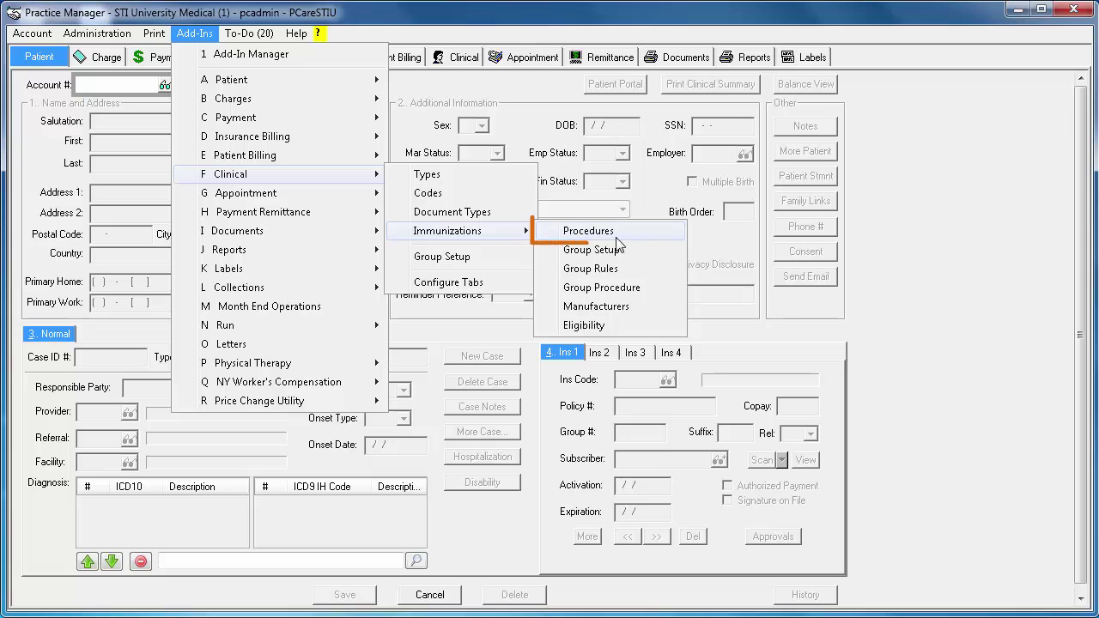
click(673, 233)
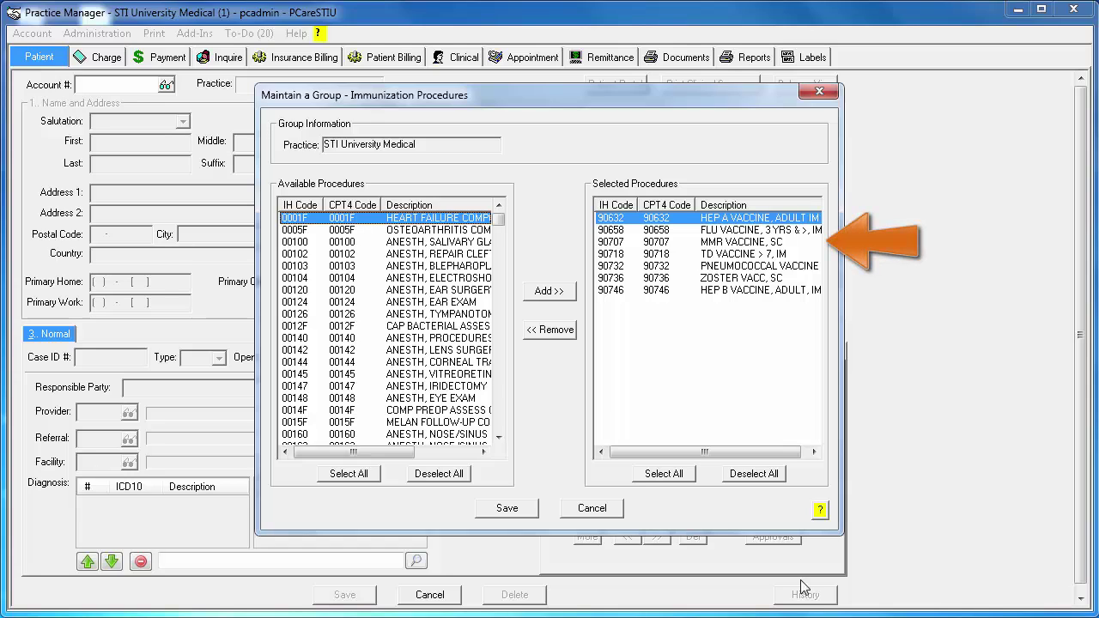
- Select all seven vaccines, remove them from the Immunization Procedures group, and save it
click(726, 244)
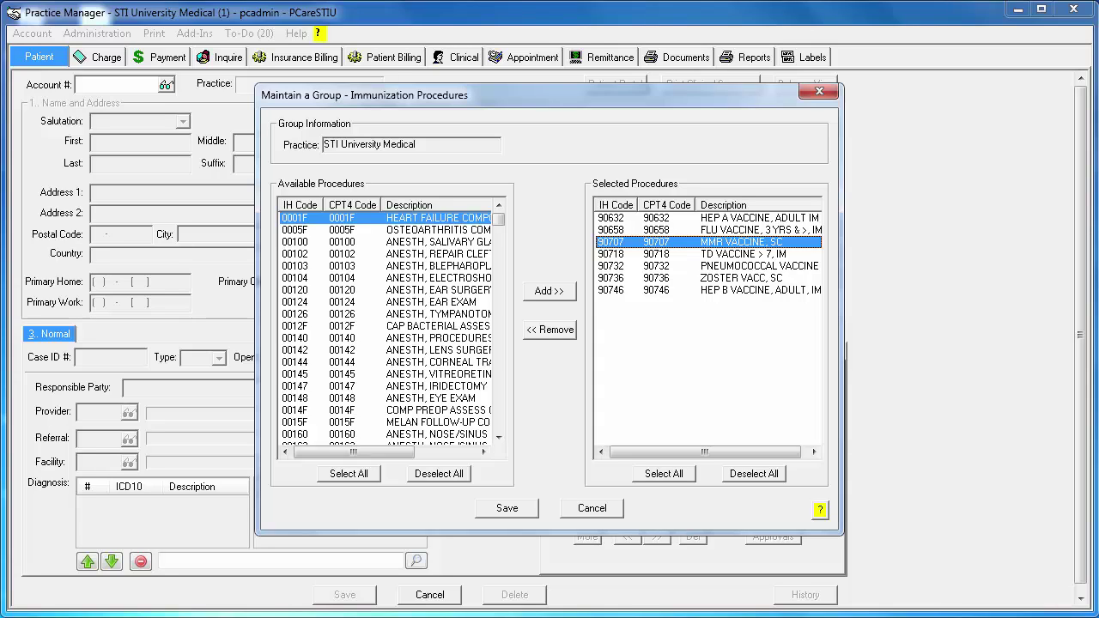
click(679, 475)
click(546, 331)
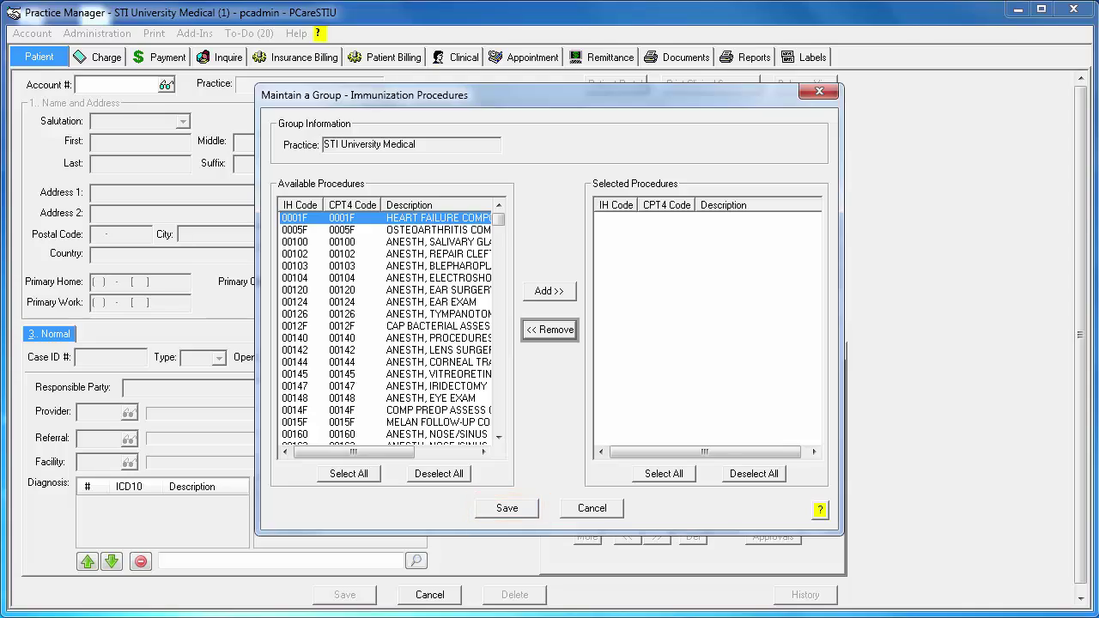
click(537, 513)
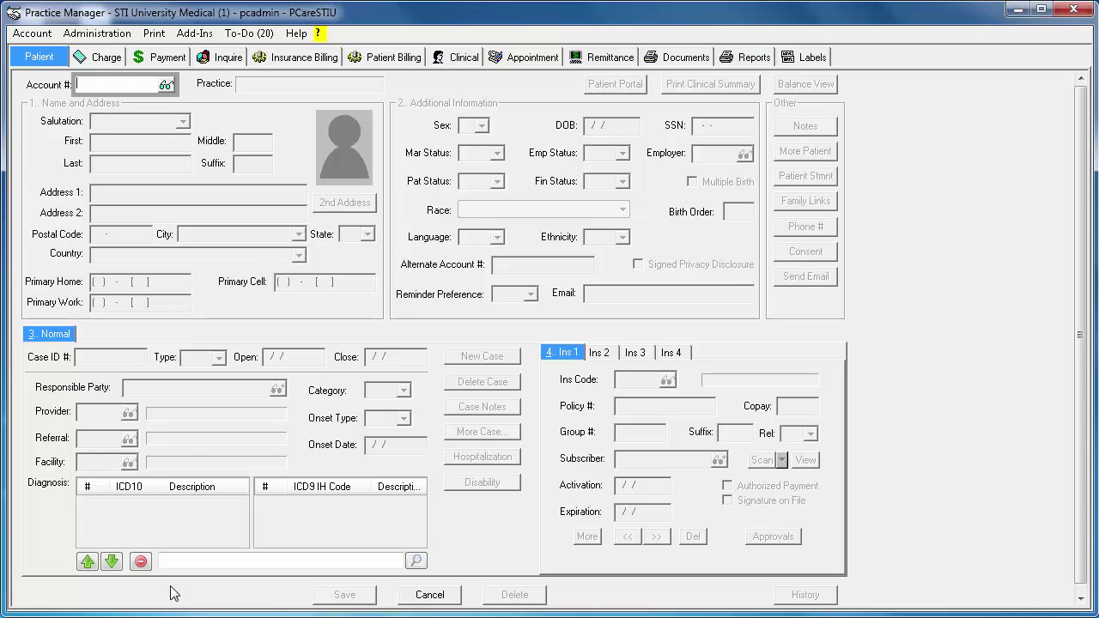
- Load procedure 90658 (FLU VACCINE, 3 YRS & >, IM) and view its Billing Code Overrides
click(133, 38)
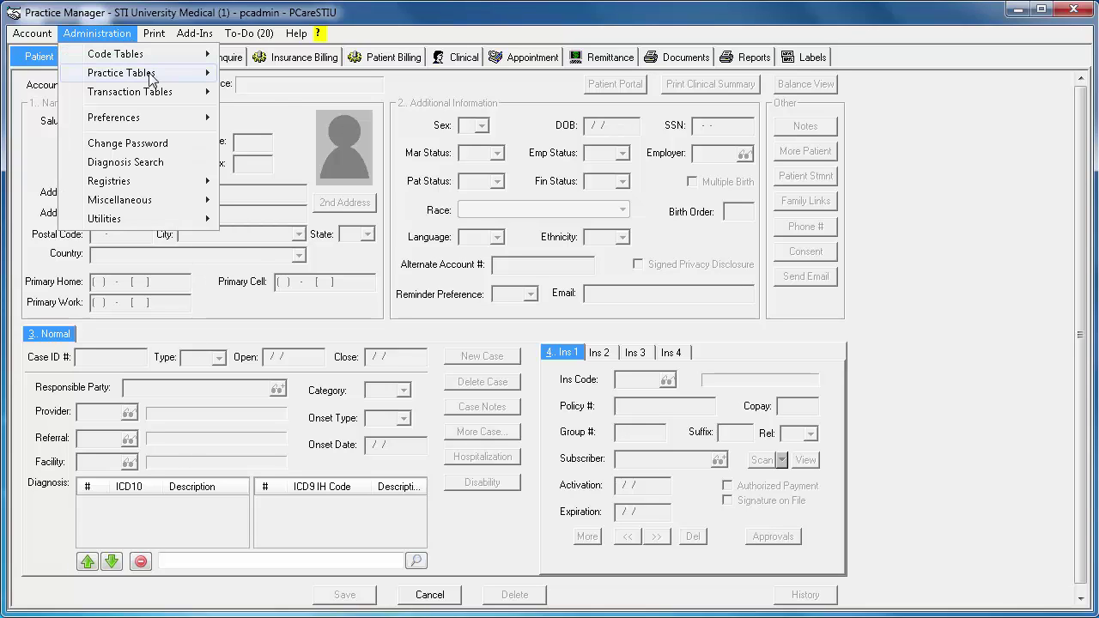
mouse_move(197, 96)
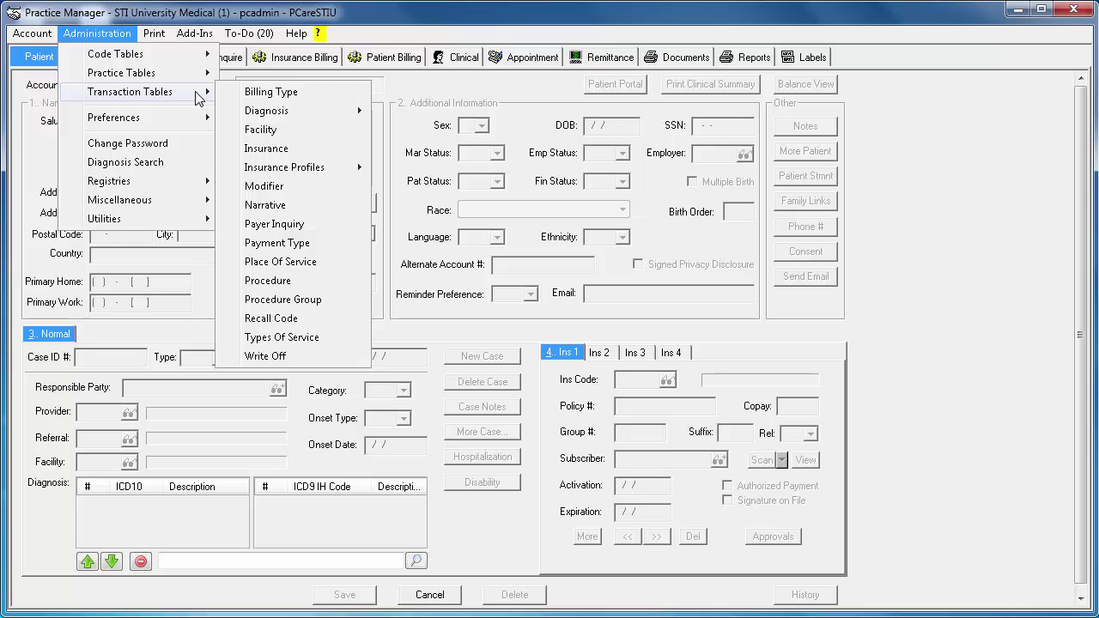
click(336, 281)
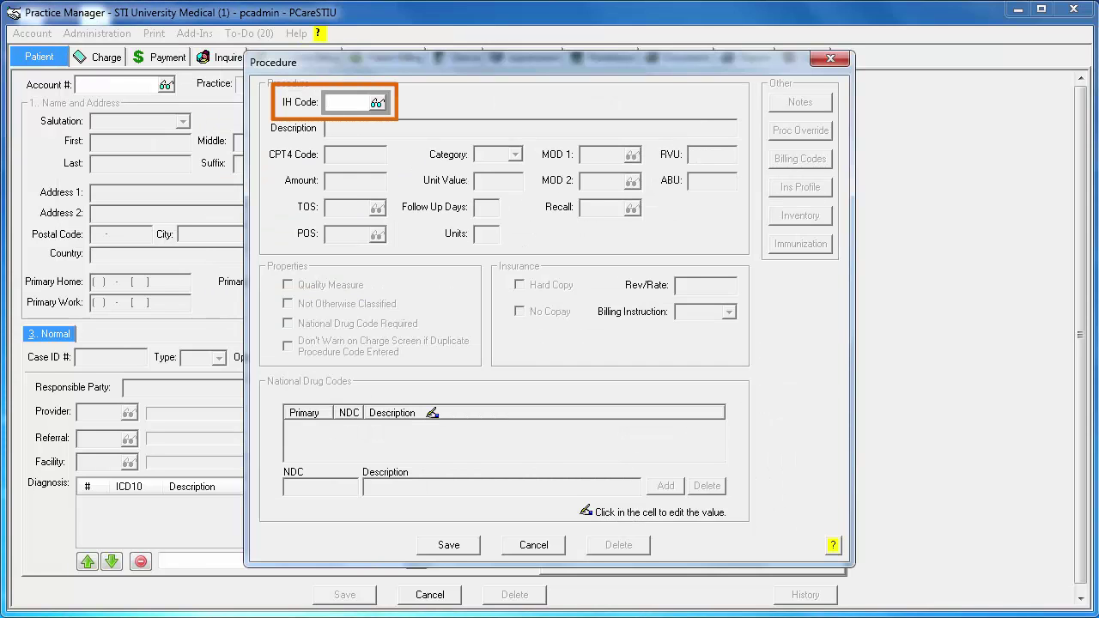
text(90658)
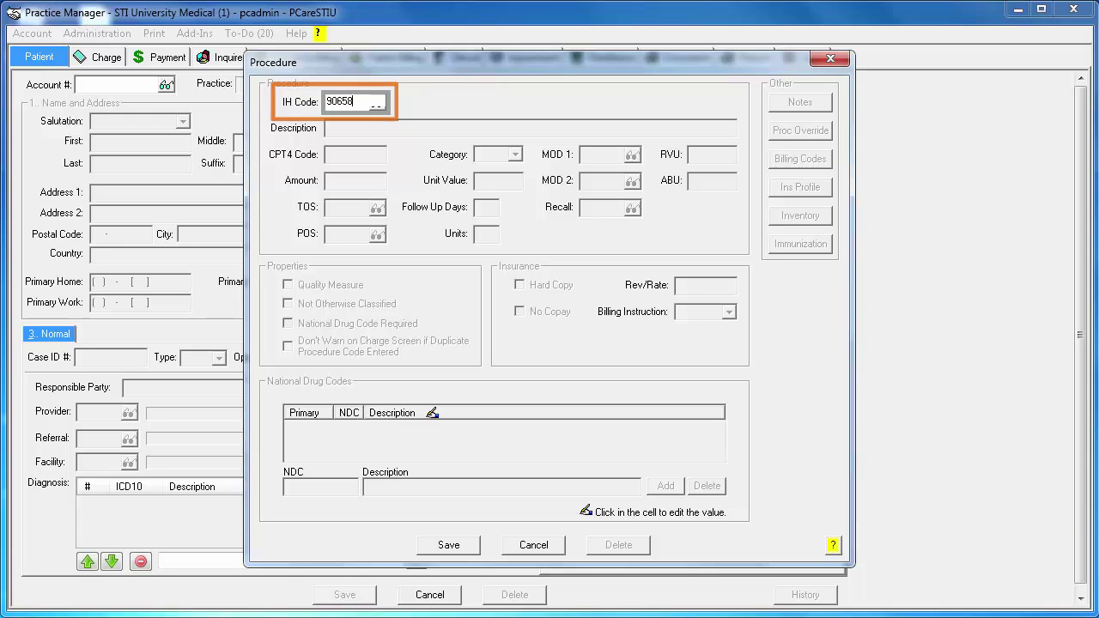
key(Tab)
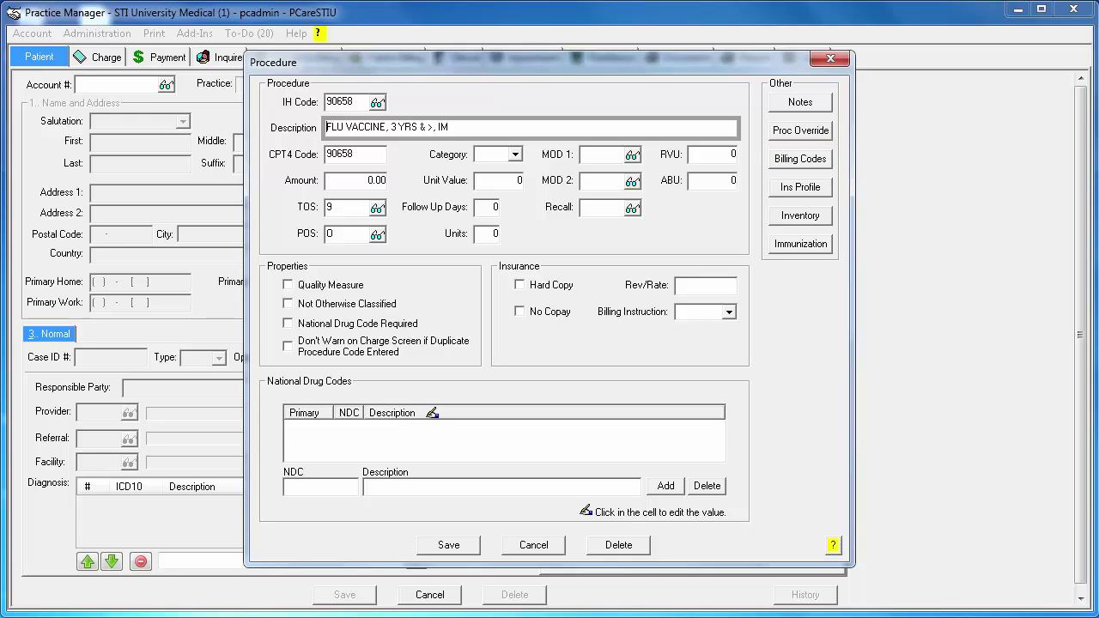
click(823, 163)
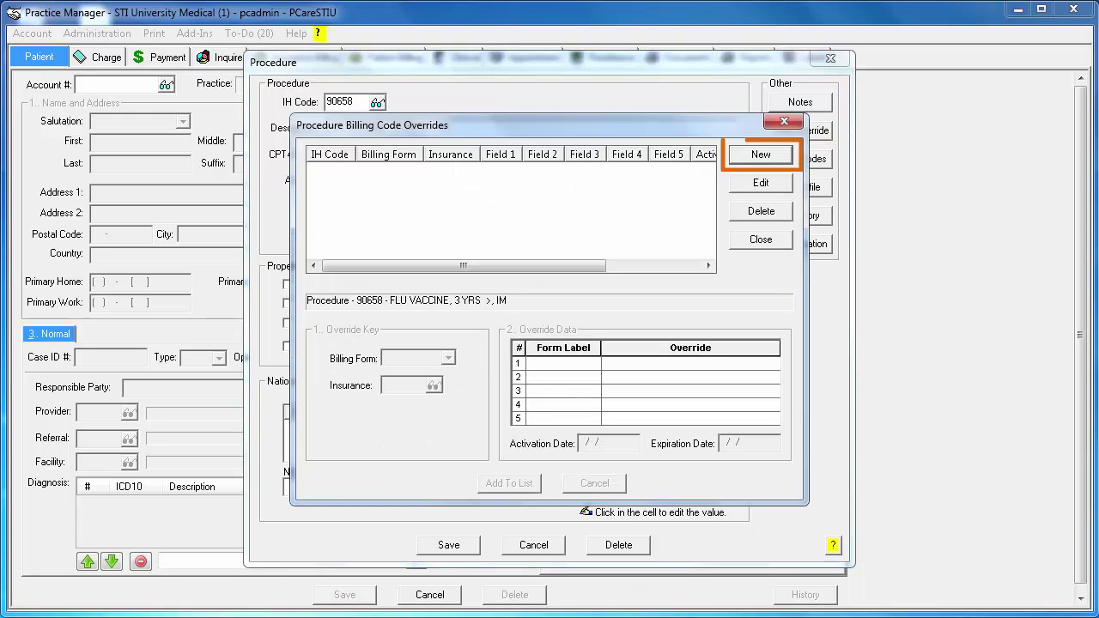
- Add a DEMCR_P5 billing-form override that bills procedure 90658 as Q2038 for all insurance
click(785, 155)
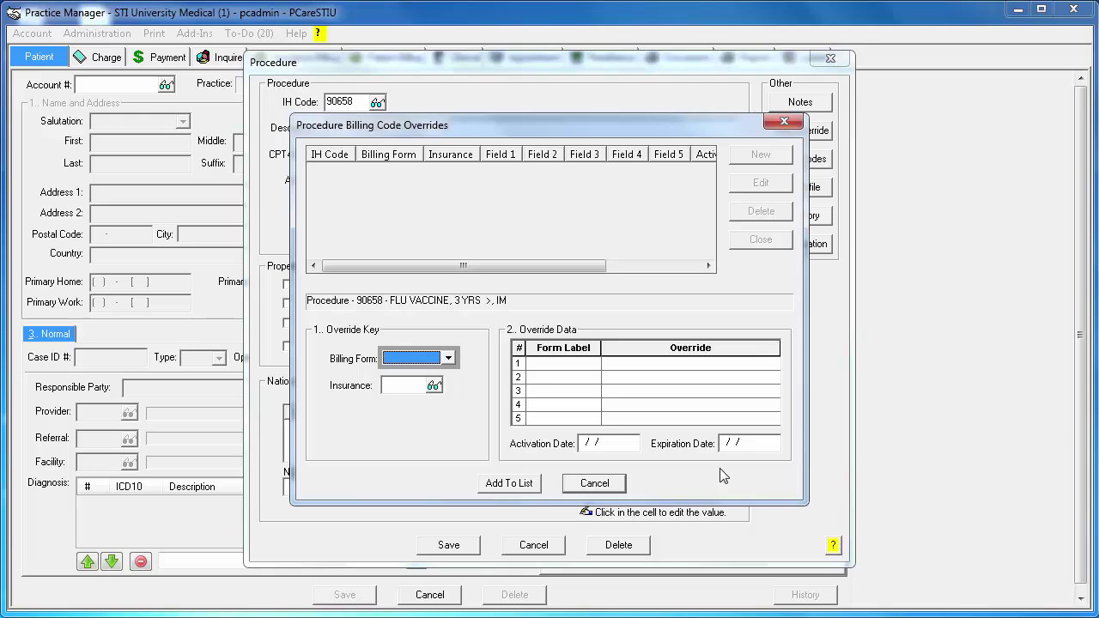
click(448, 358)
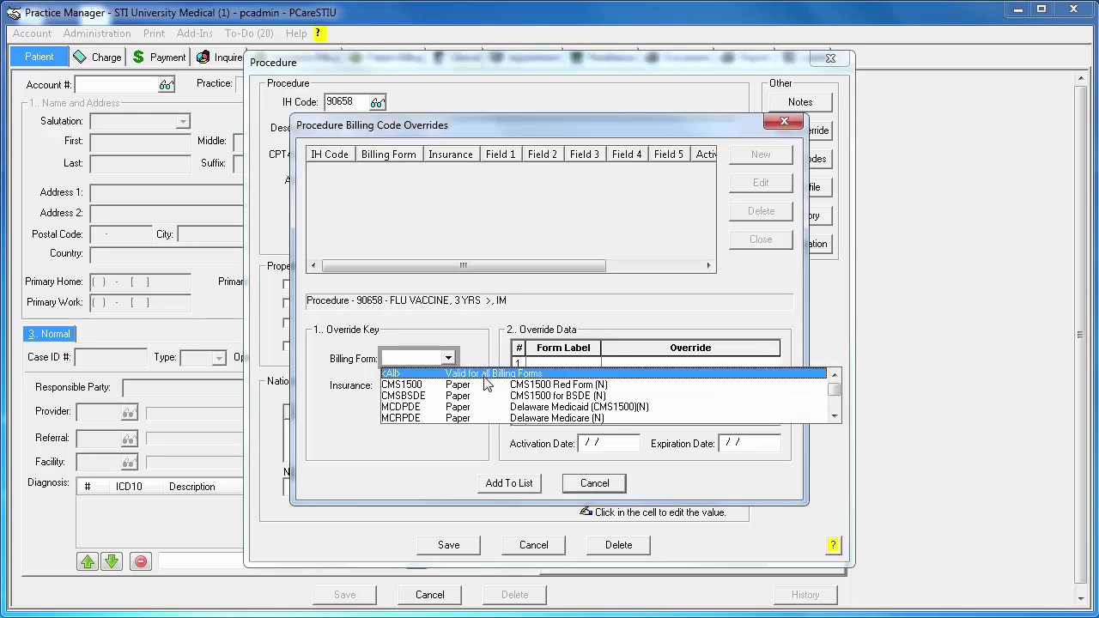
click(834, 416)
click(835, 416)
click(835, 417)
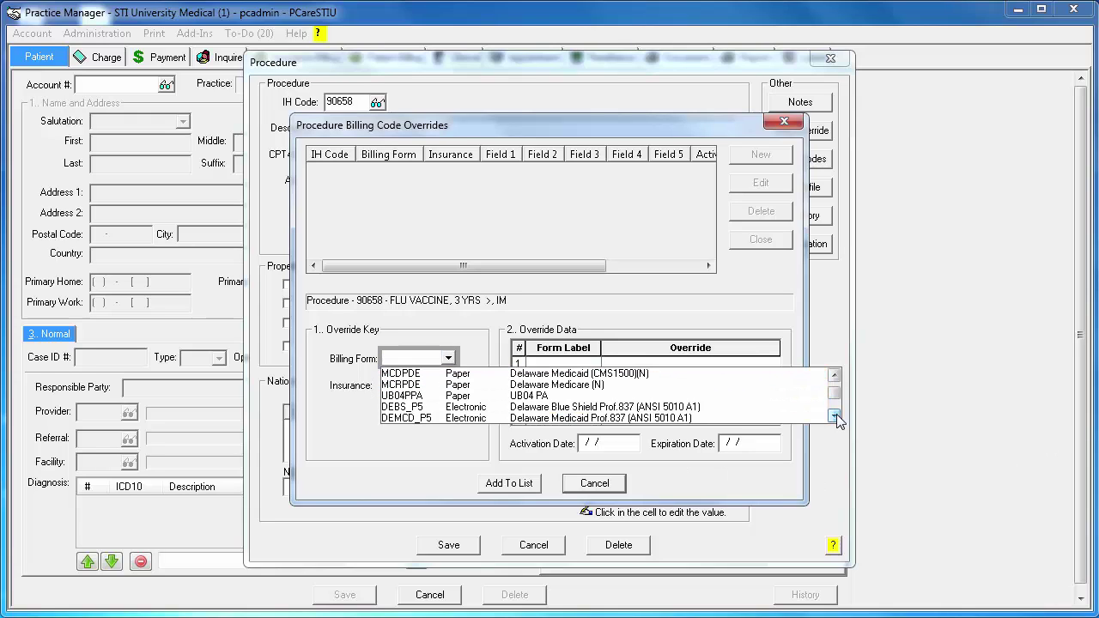
click(835, 417)
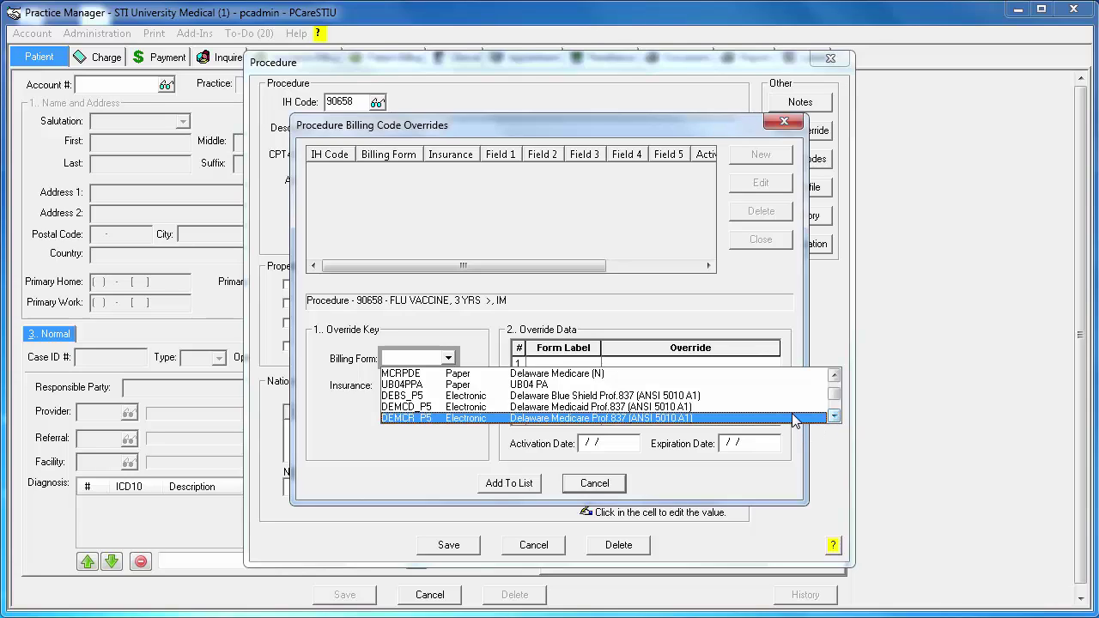
click(799, 419)
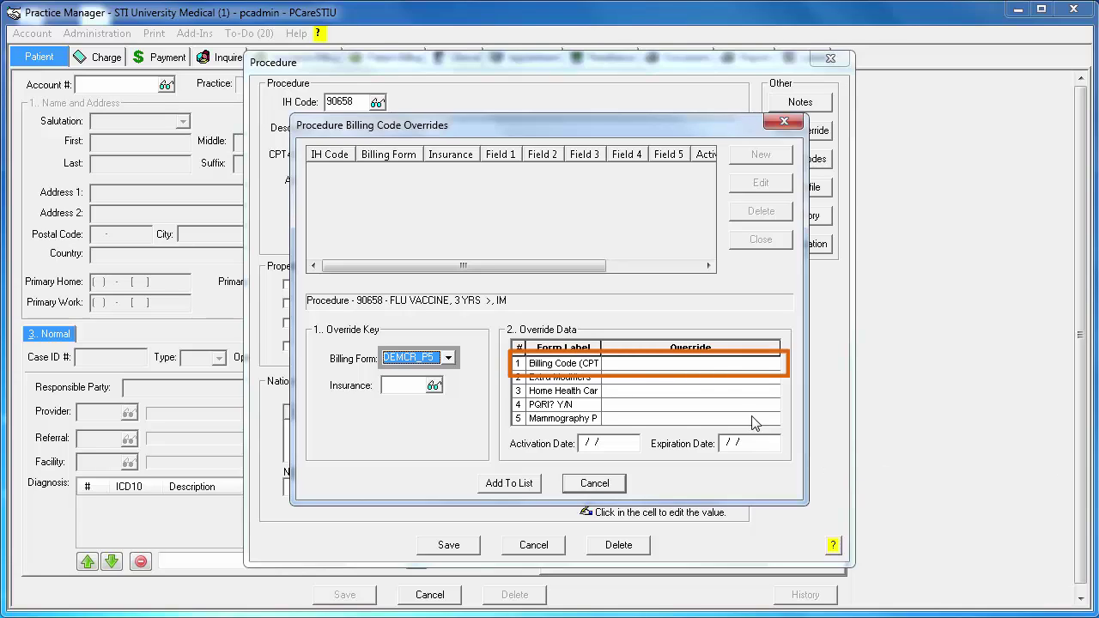
click(713, 364)
text(Q2038)
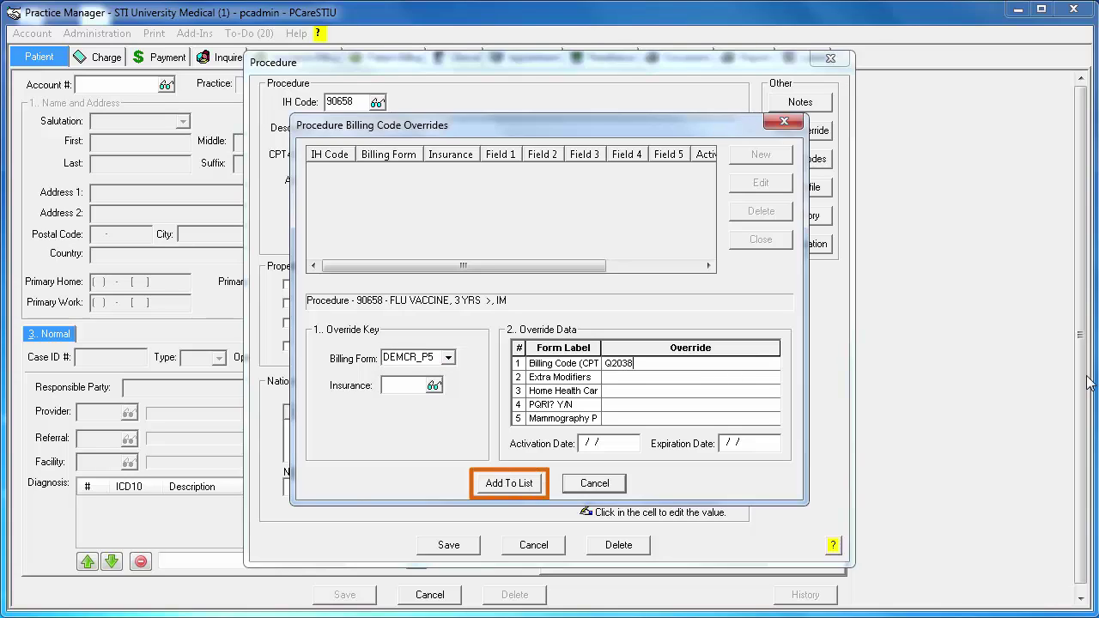
click(530, 492)
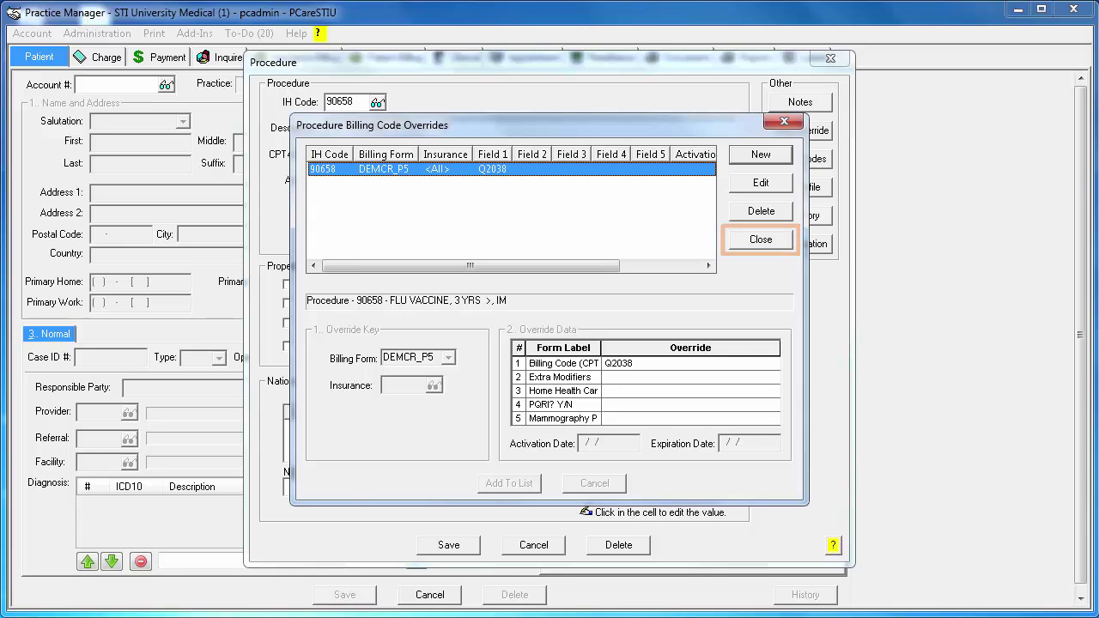
click(761, 240)
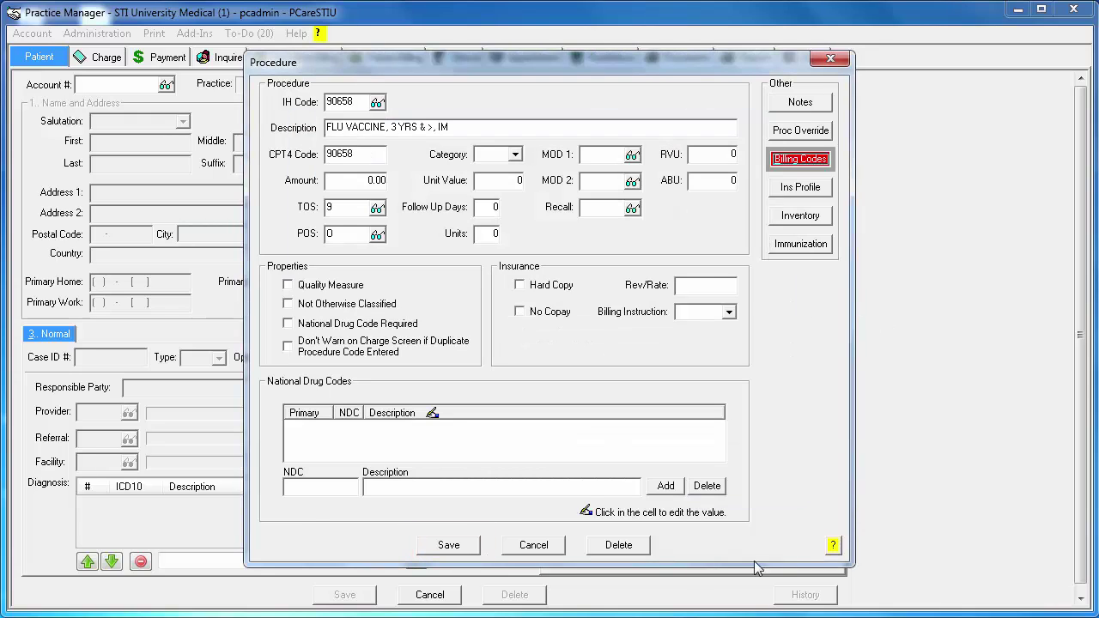
- Save procedure 90658 and go to Administration > Transaction Tables
click(462, 546)
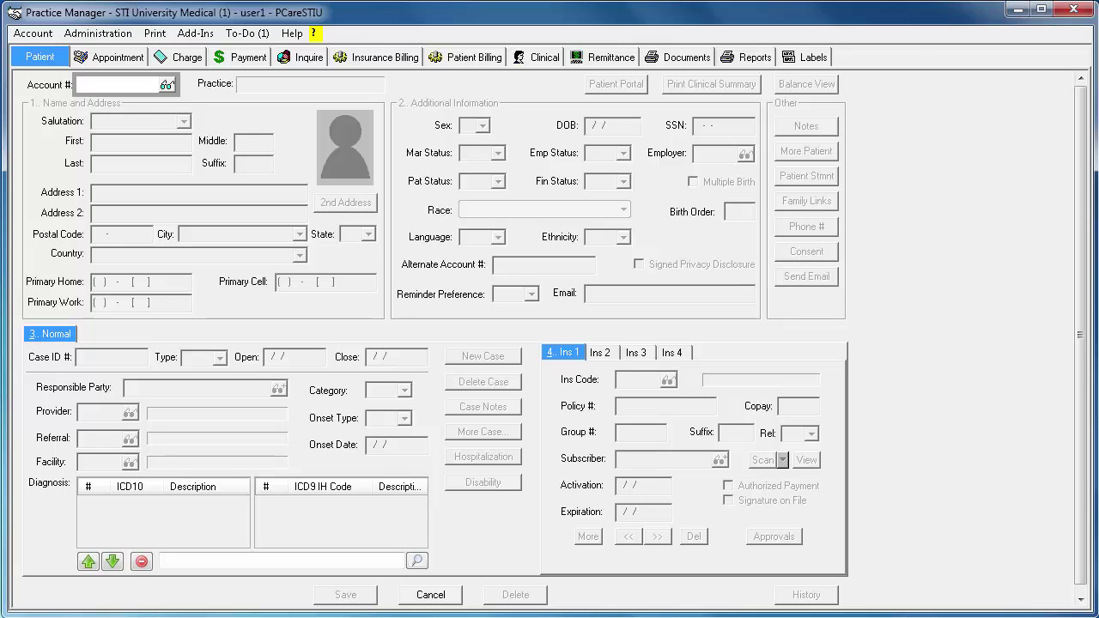
click(134, 38)
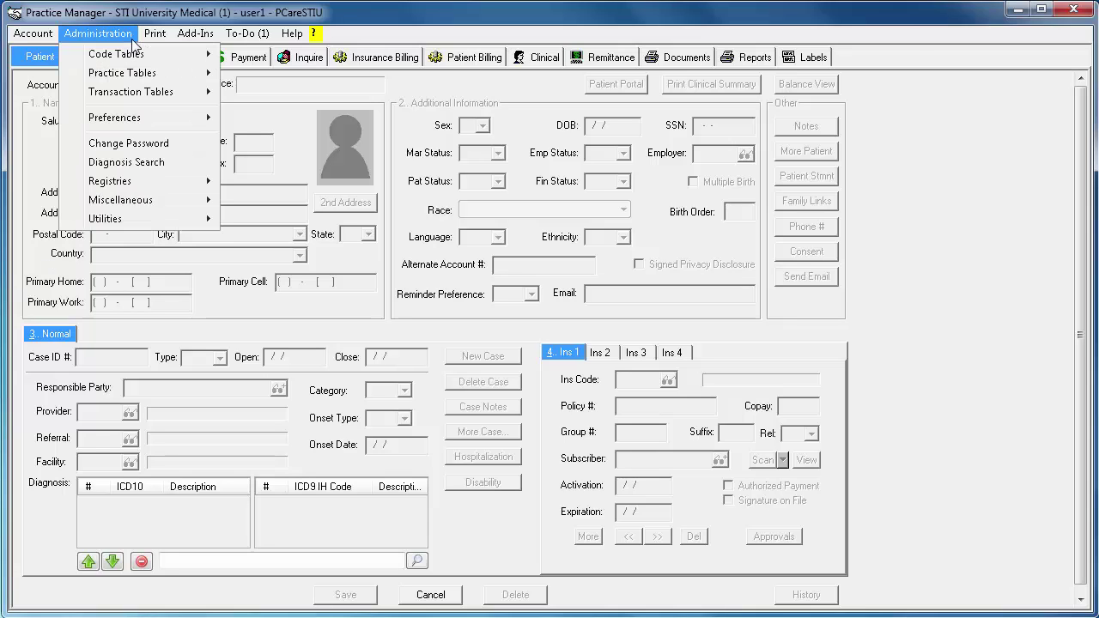
mouse_move(182, 96)
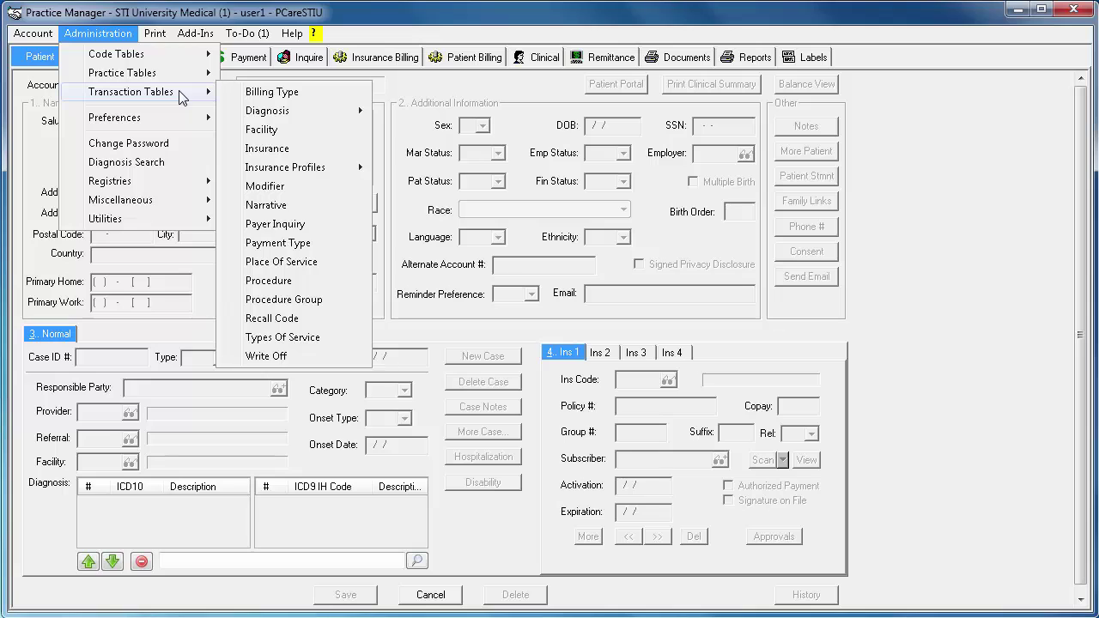
- Look up procedure 90658 in the Procedure table and show its immunization manufacturers and lots
click(337, 275)
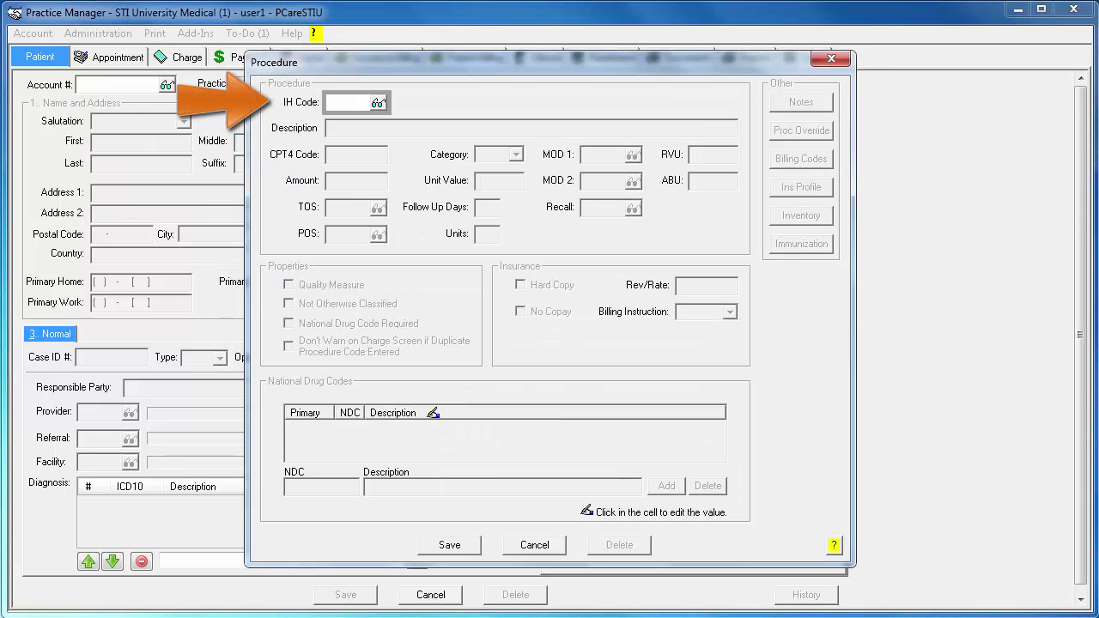
text(90658)
key(Tab)
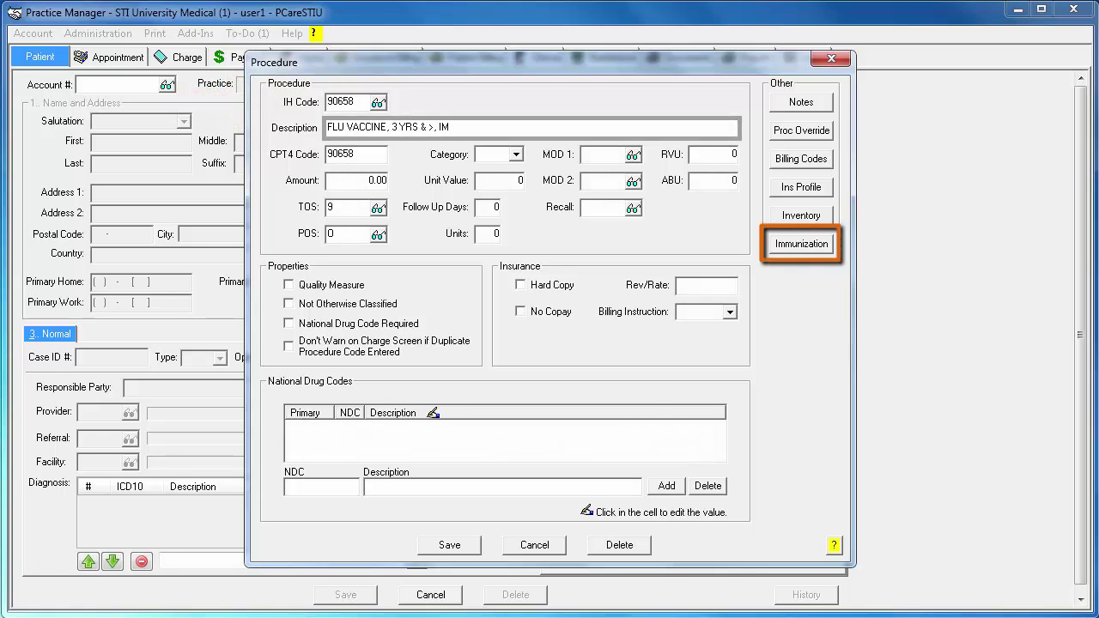
click(801, 244)
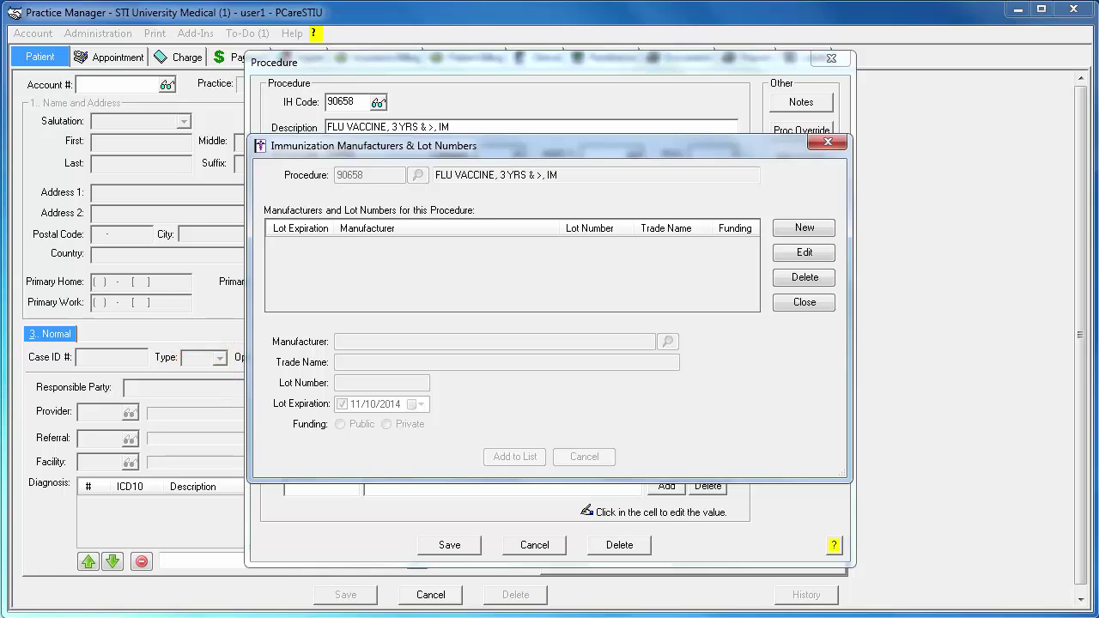
click(805, 227)
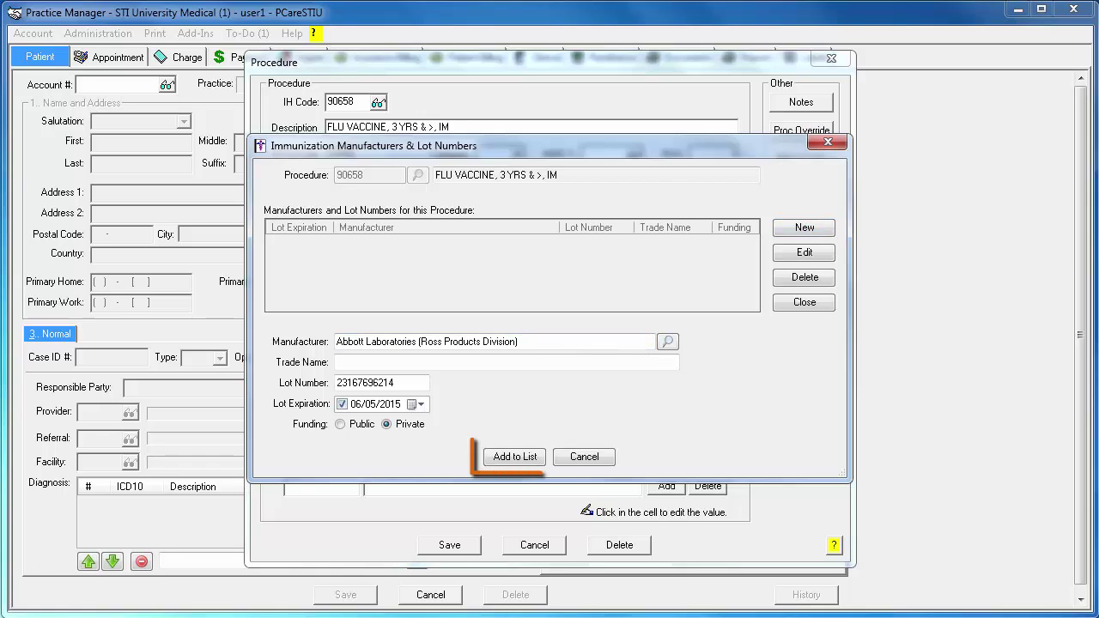
click(515, 457)
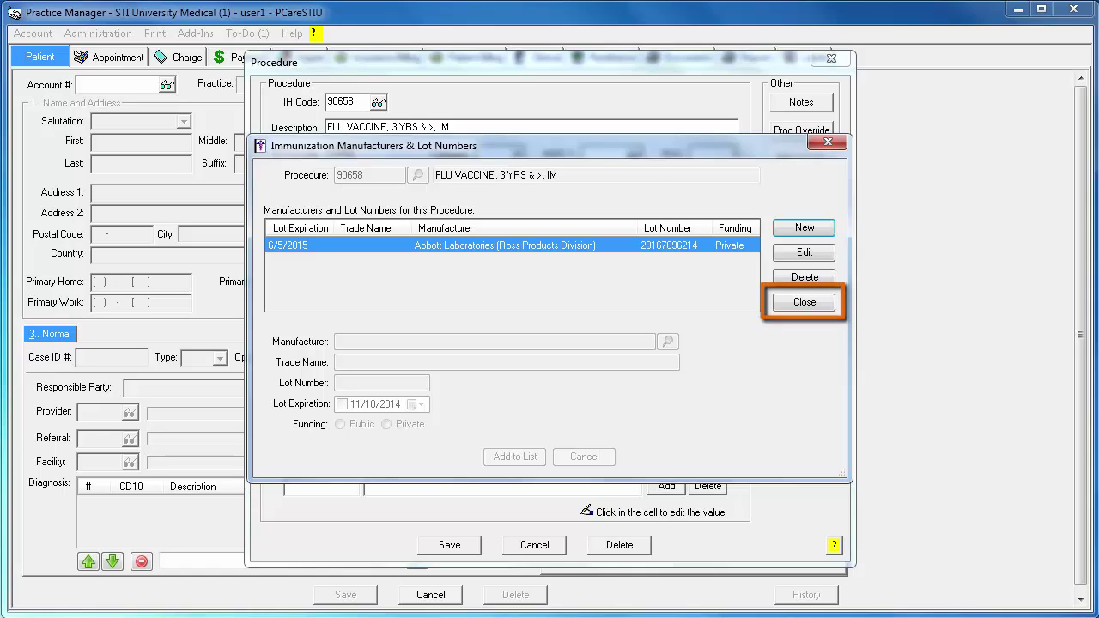
click(804, 303)
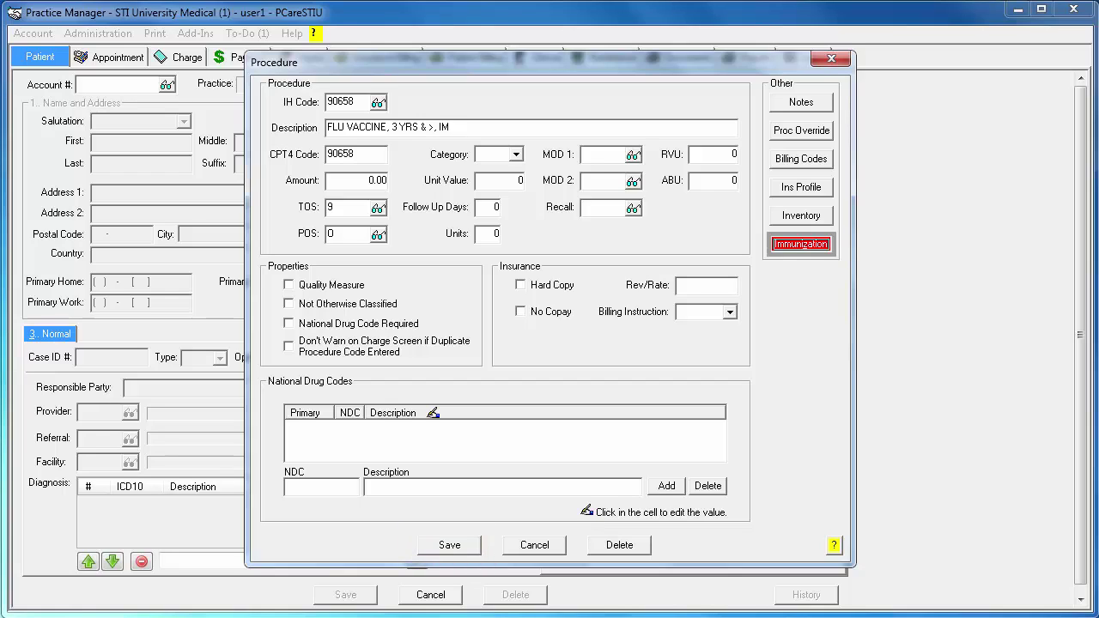
- Save the 90658 FLU VACCINE, 3 YRS & >, IM procedure
click(464, 548)
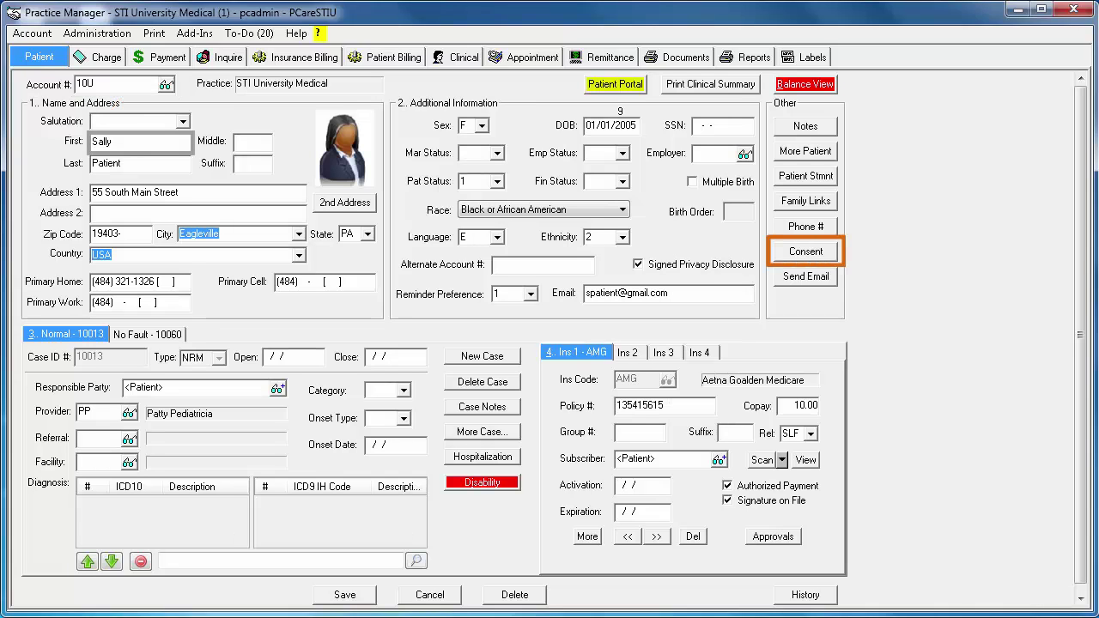
- In the patient's Consent settings, choose PA-SIIS v 2.5.1 as the registry
click(805, 252)
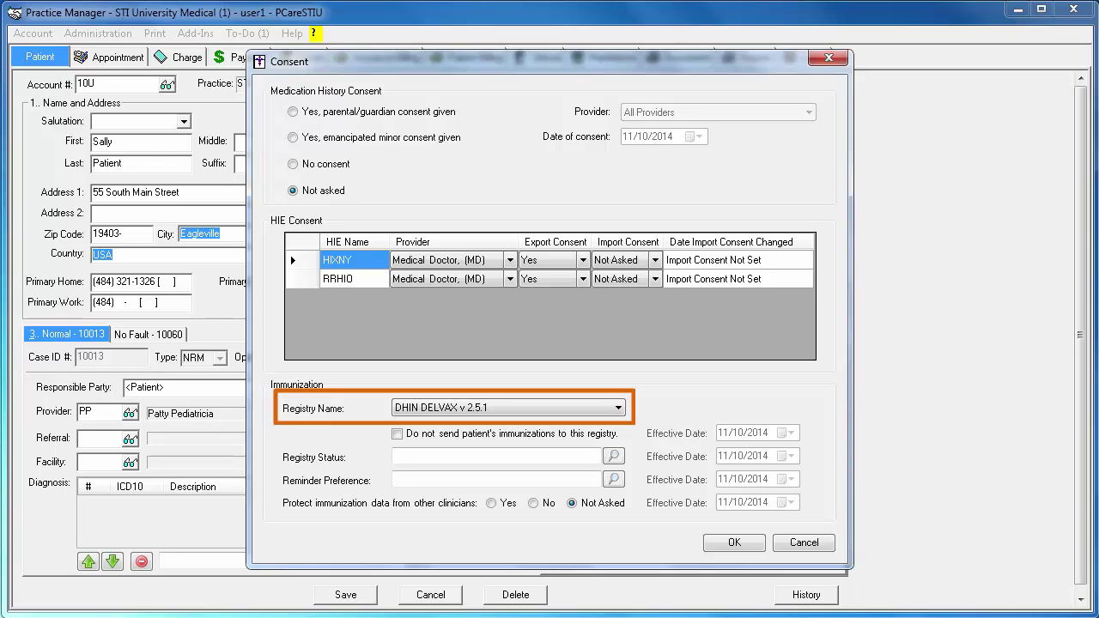
click(619, 408)
click(602, 523)
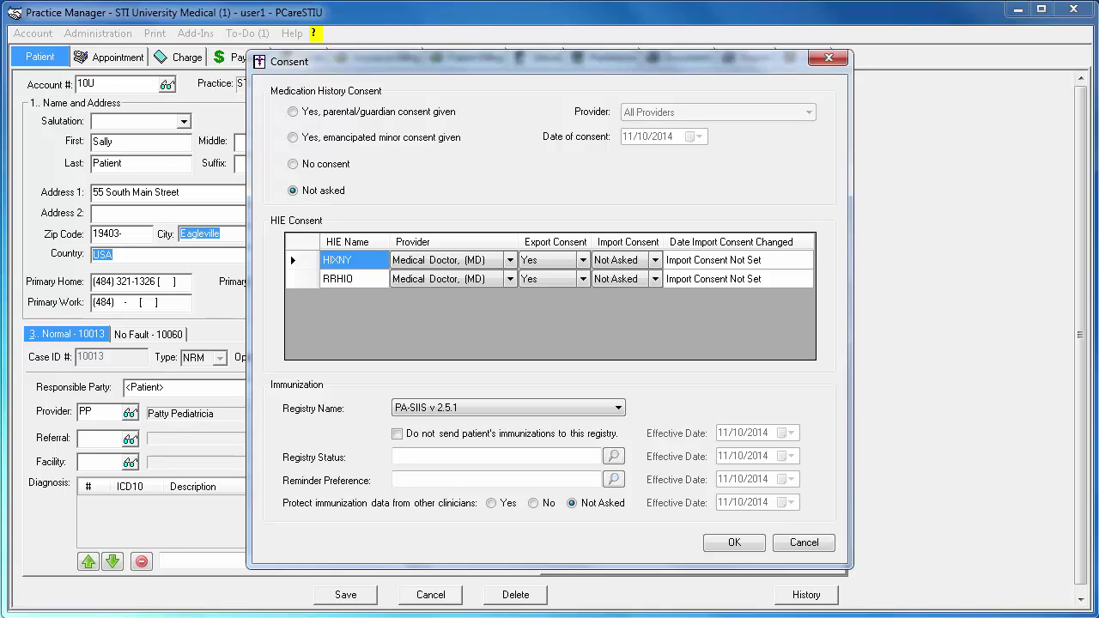
- Set registry status to Active and reminder preference to Recall only - any method
click(613, 456)
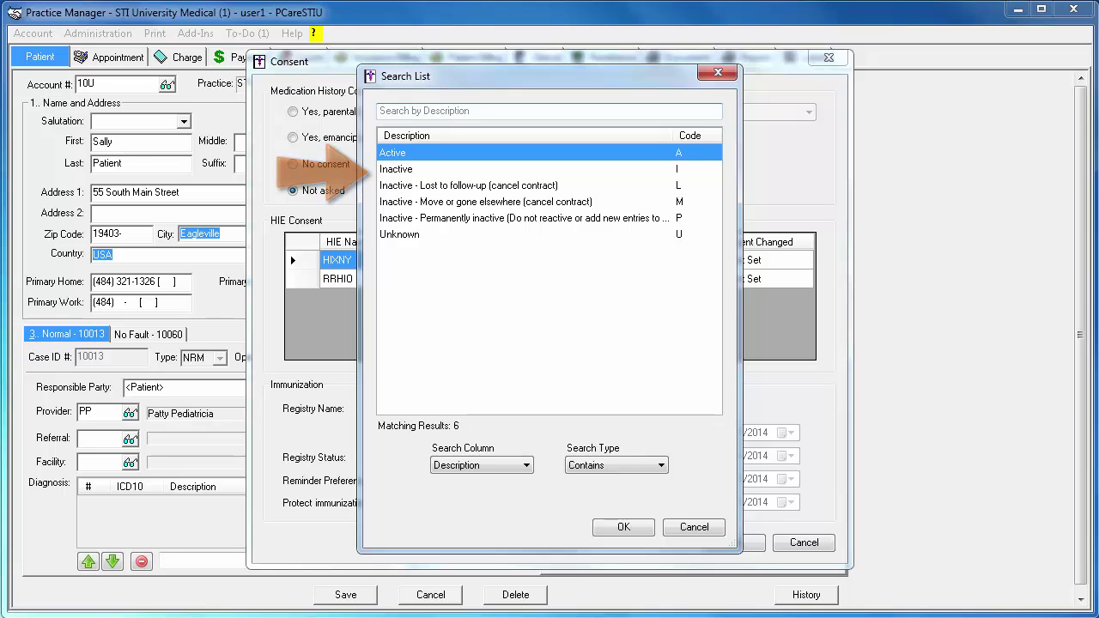
click(624, 527)
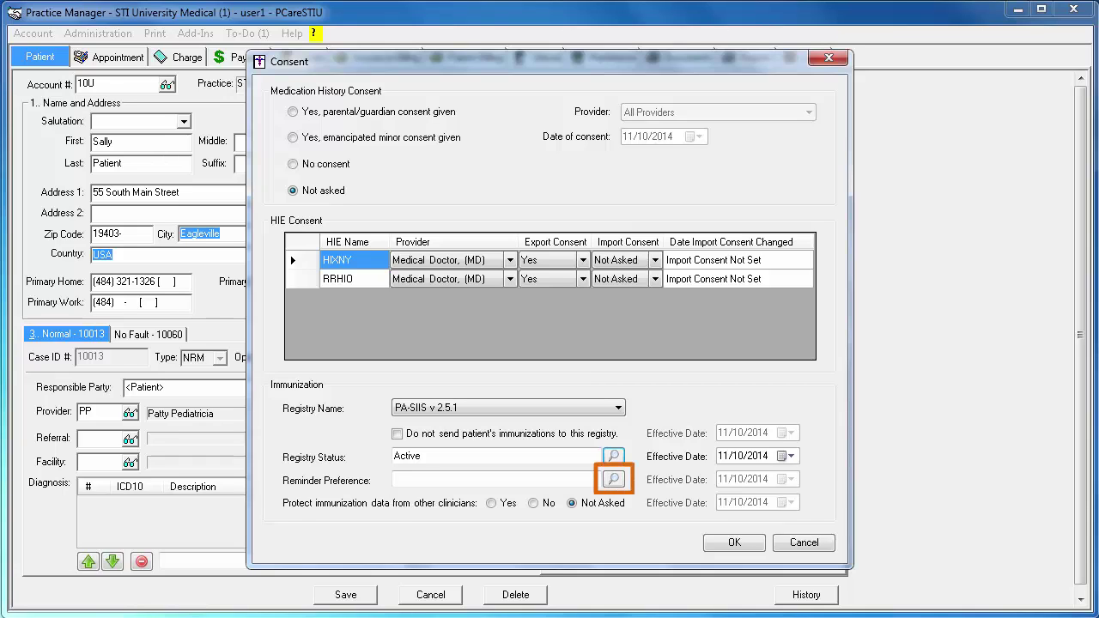
click(615, 479)
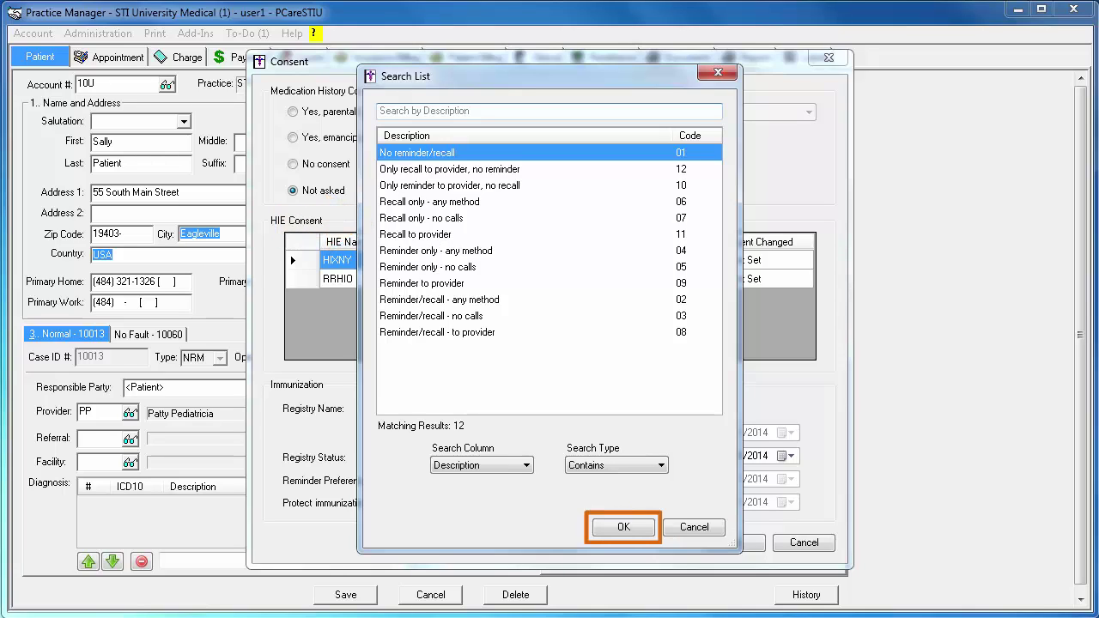
click(490, 206)
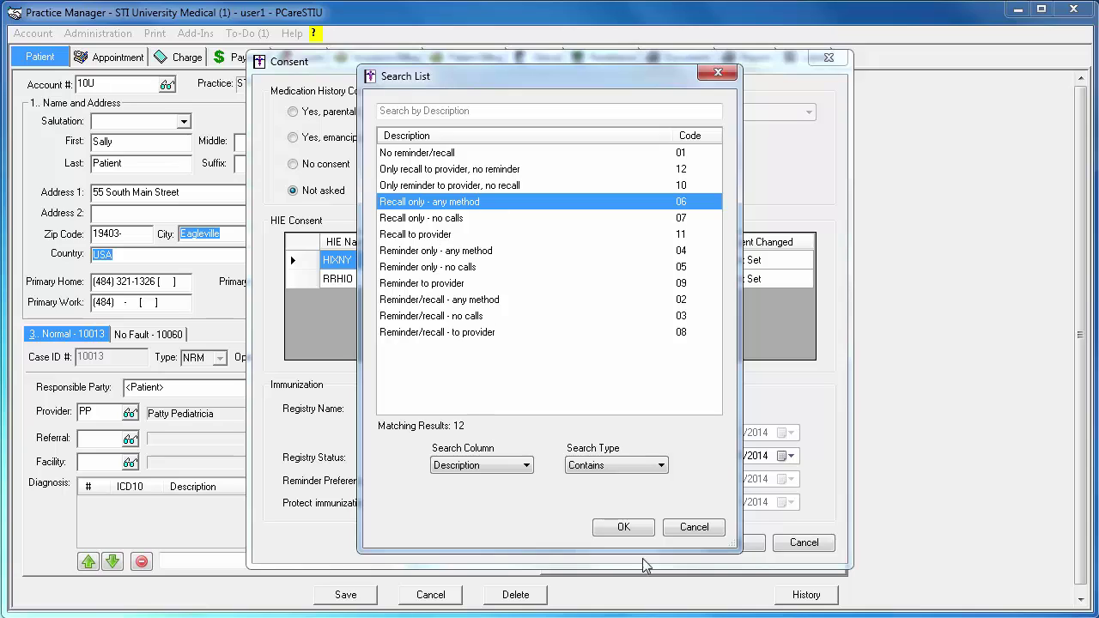
click(638, 529)
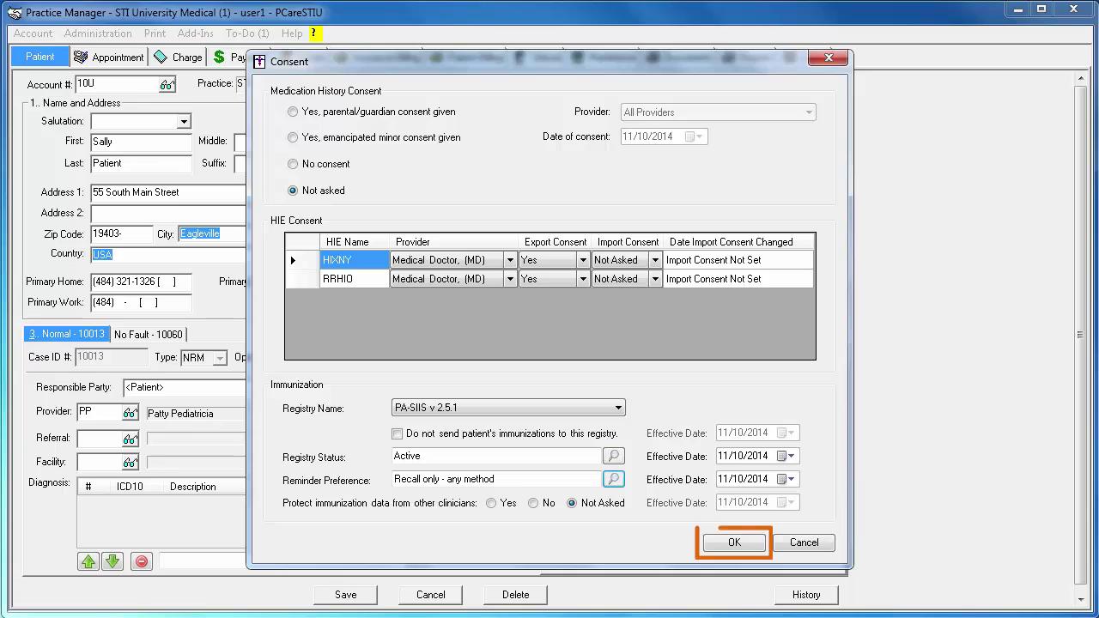
click(734, 544)
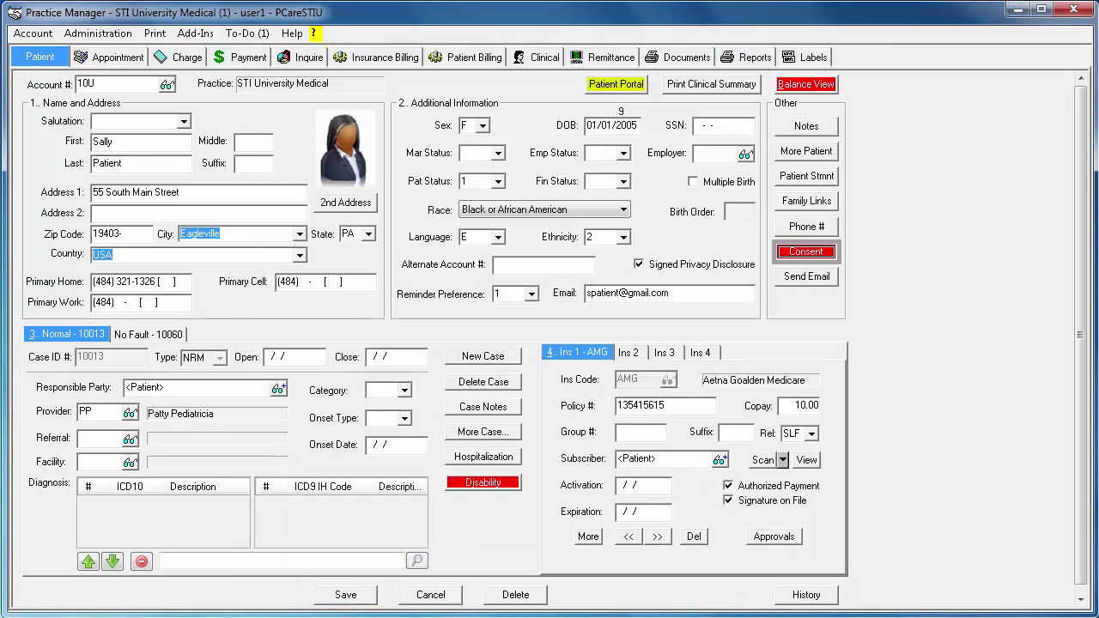
- Save the patient record with its PA-SIIS registry consent settings
click(345, 594)
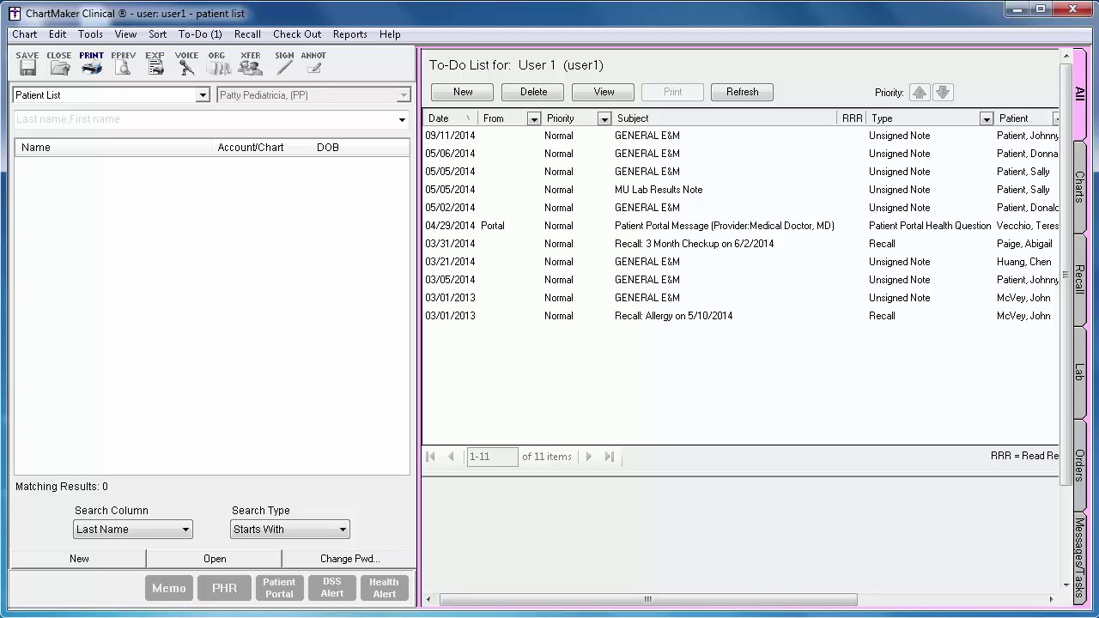
- Open the 05/05/2014 GENERAL E&M note and add a TDAP VACCINE >7 IM in-house procedure
click(1003, 175)
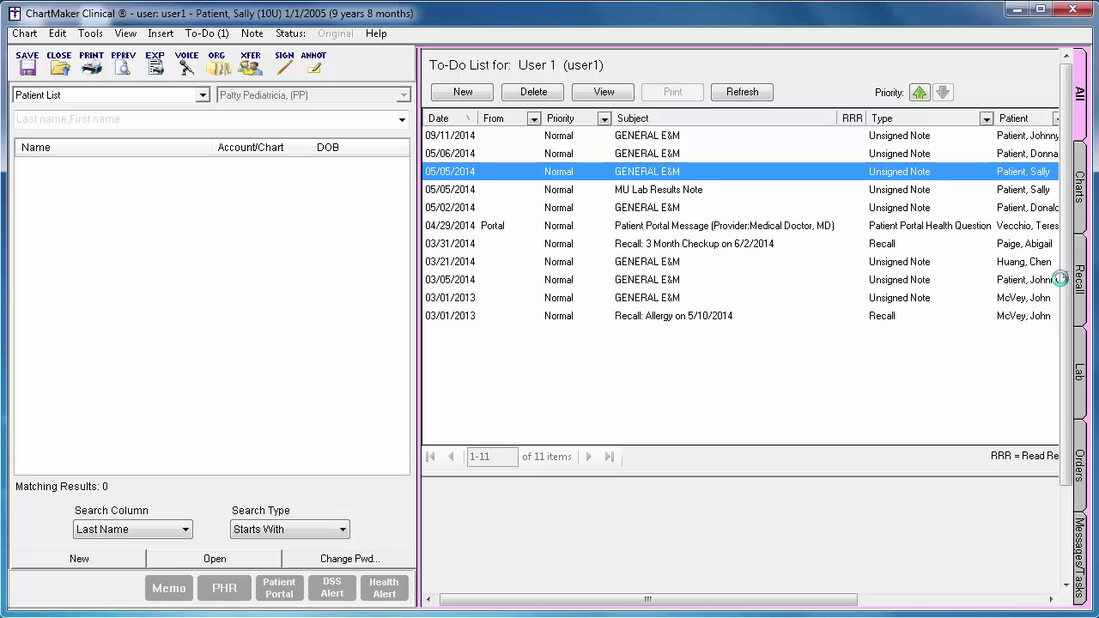
scroll(1013, 287, down, 5)
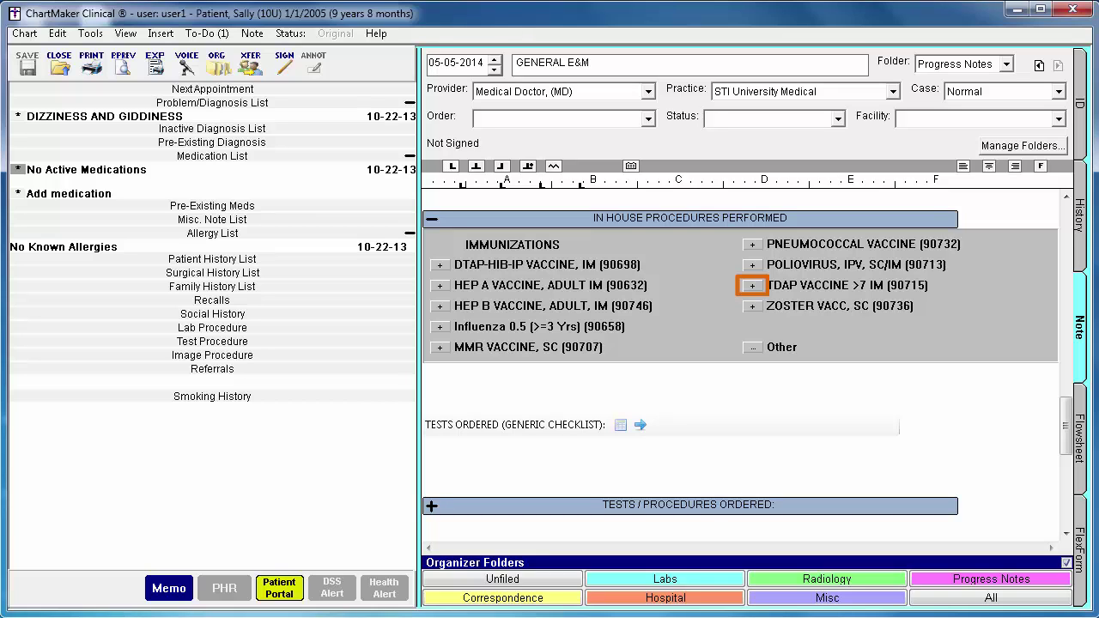
click(753, 286)
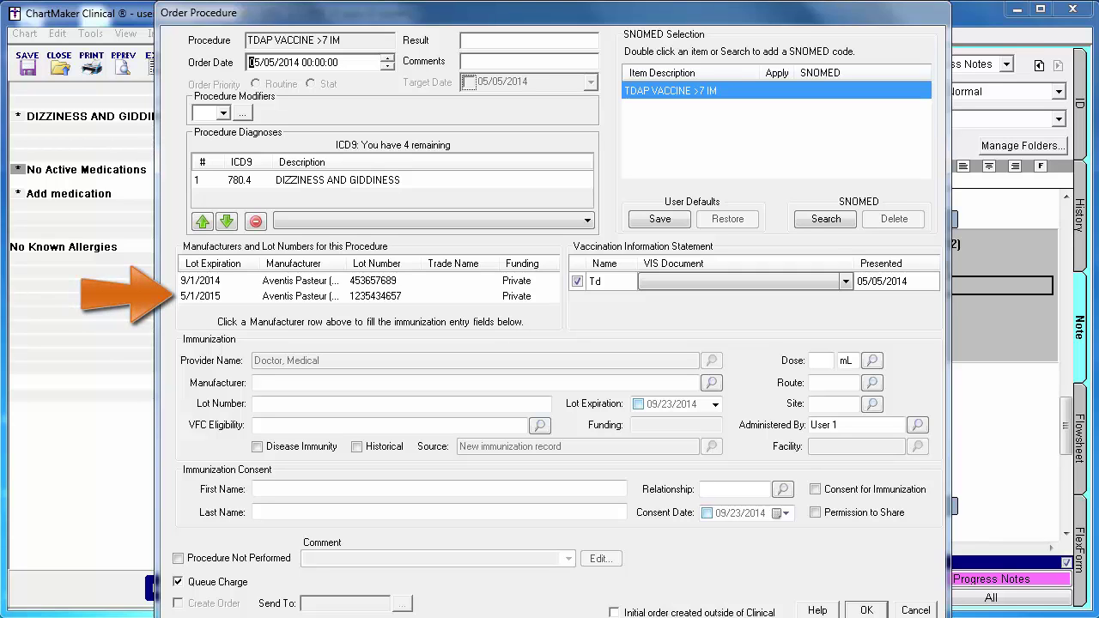
- Fill the Tdap entry from the 5/1/2015 Aventis Pasteur lot, changing the lot number to 45643575
click(296, 297)
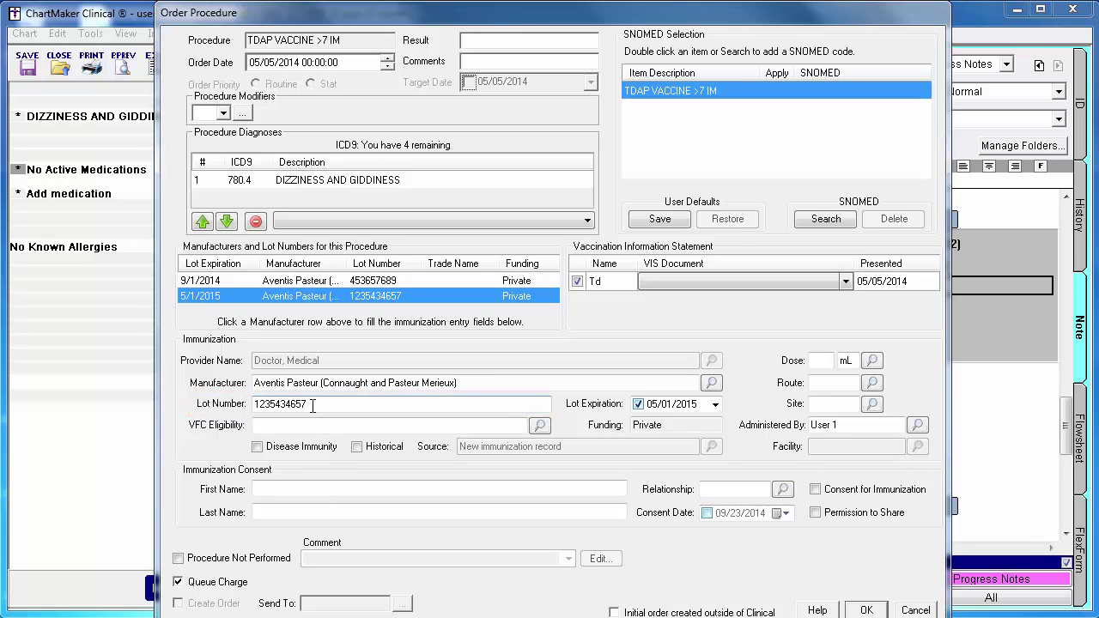
click(203, 395)
text(45643575)
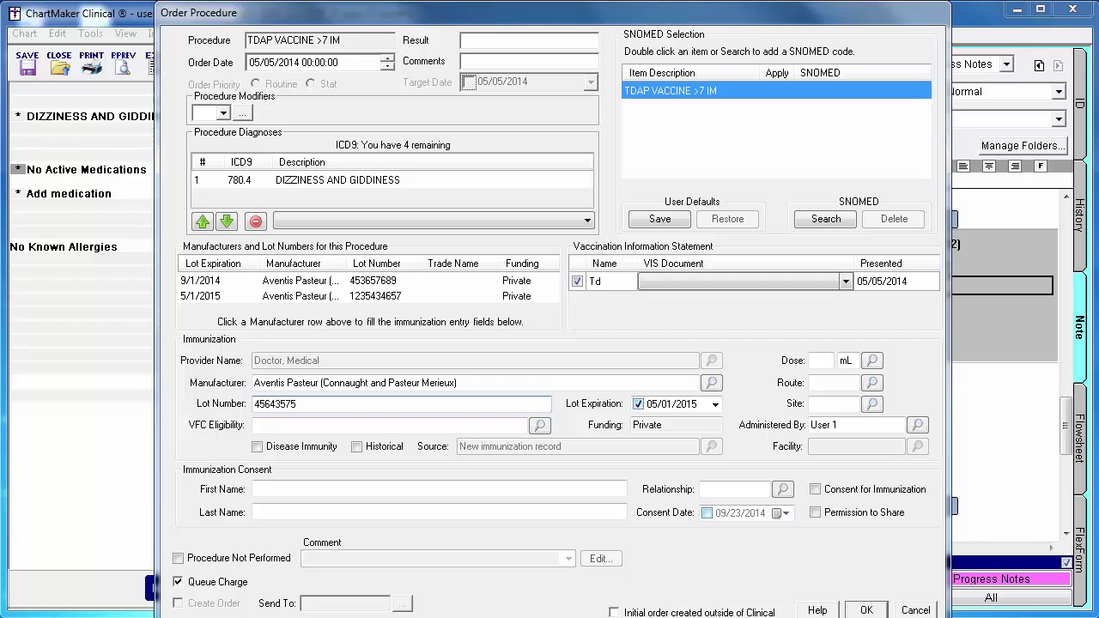
click(685, 409)
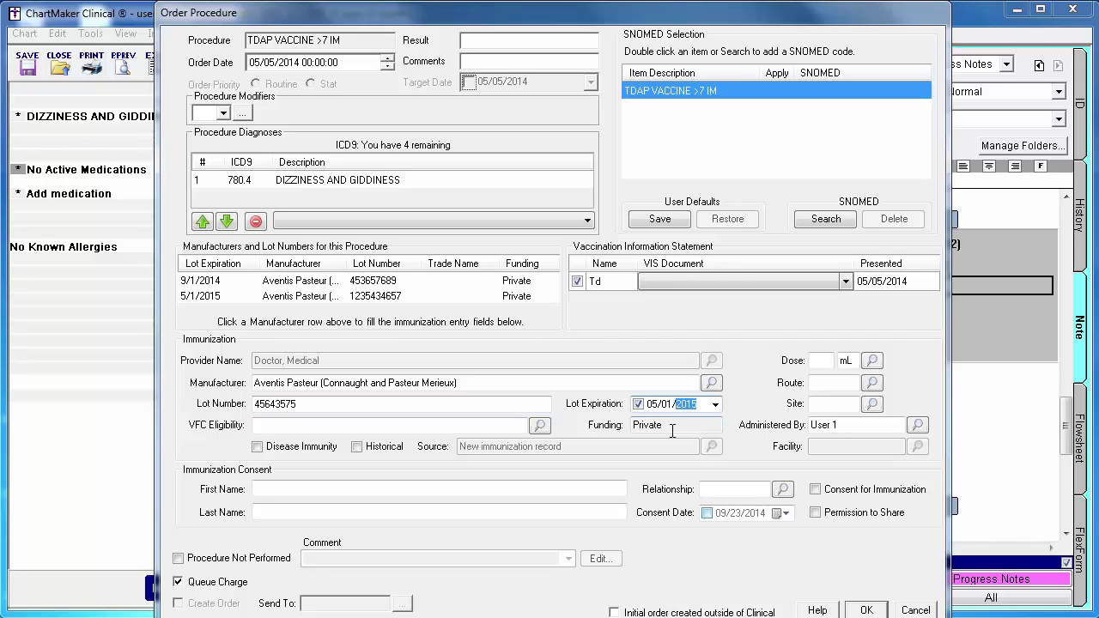
click(715, 405)
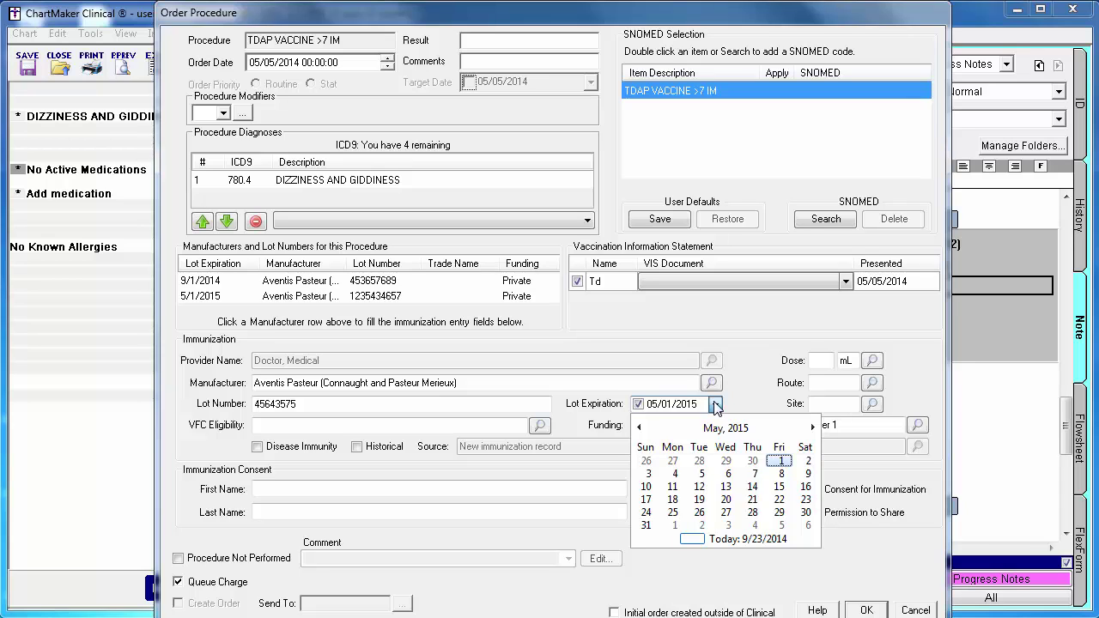
click(738, 409)
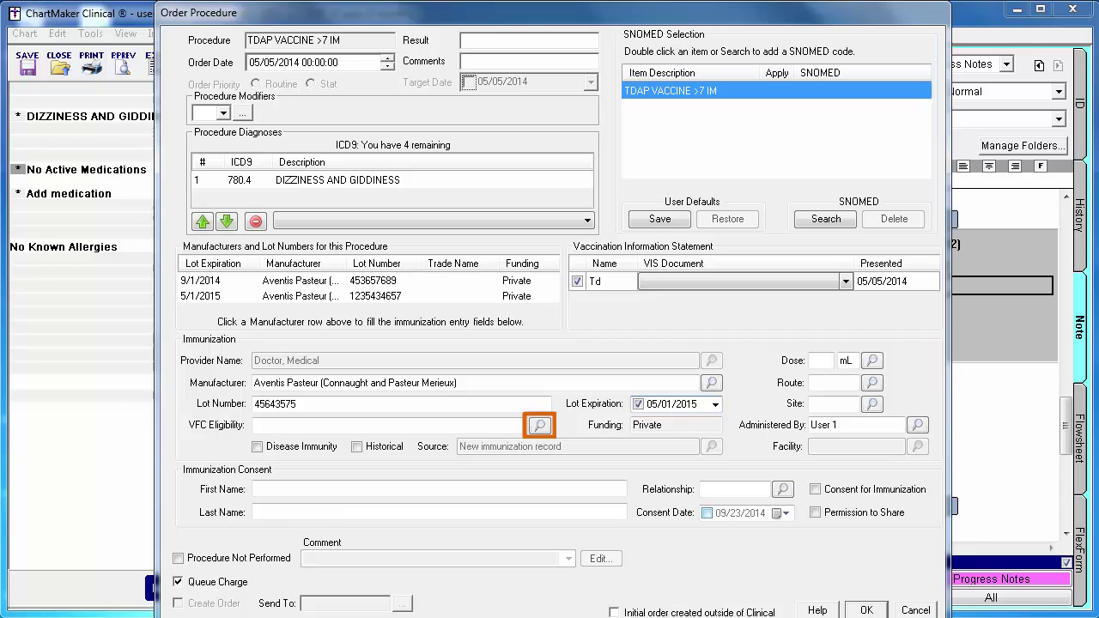
- Set the Tdap order's VFC eligibility to Not VFC Eligible
click(540, 425)
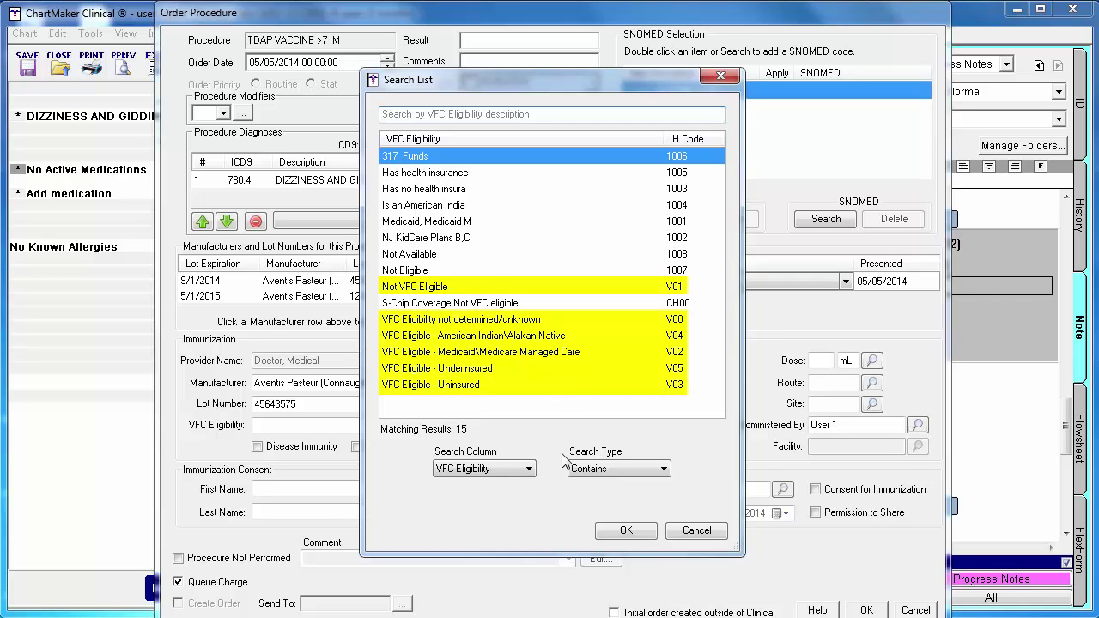
click(501, 289)
click(626, 530)
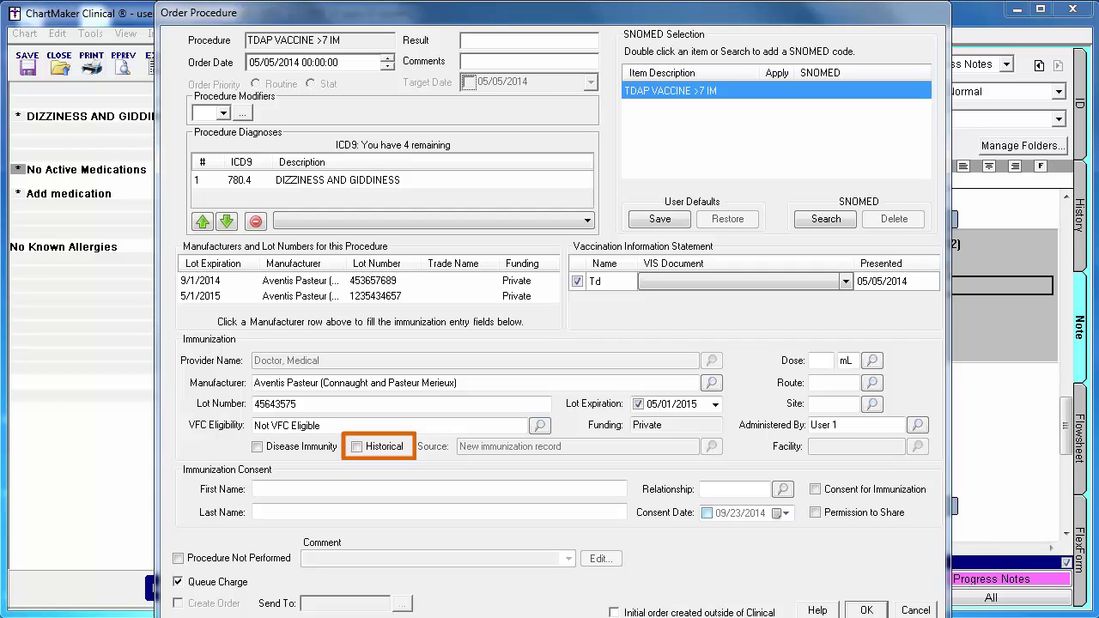
click(357, 447)
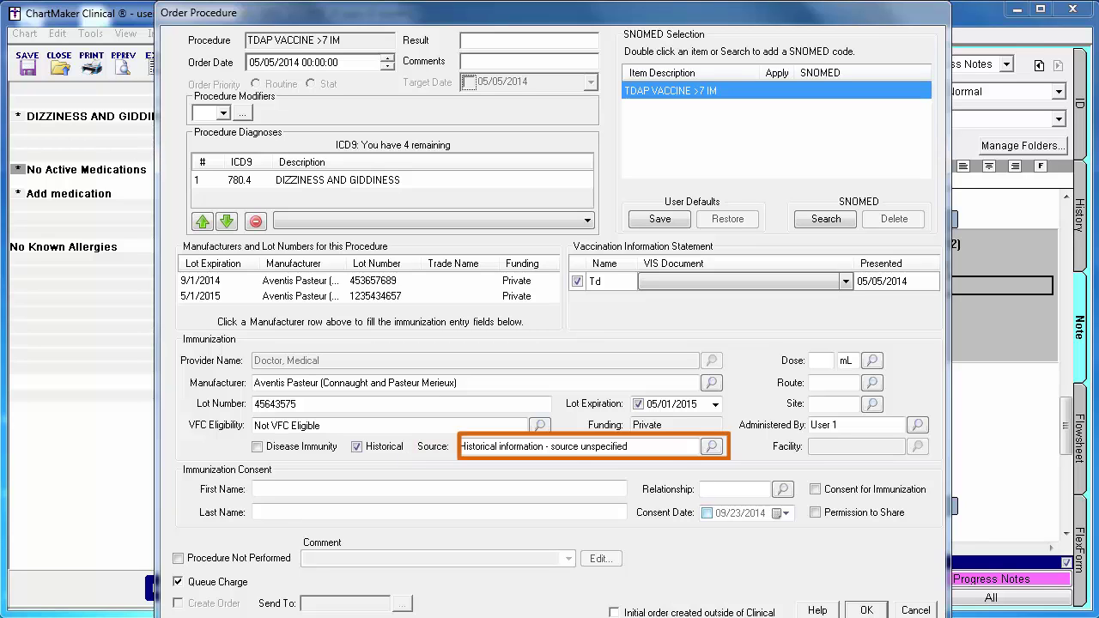
click(712, 448)
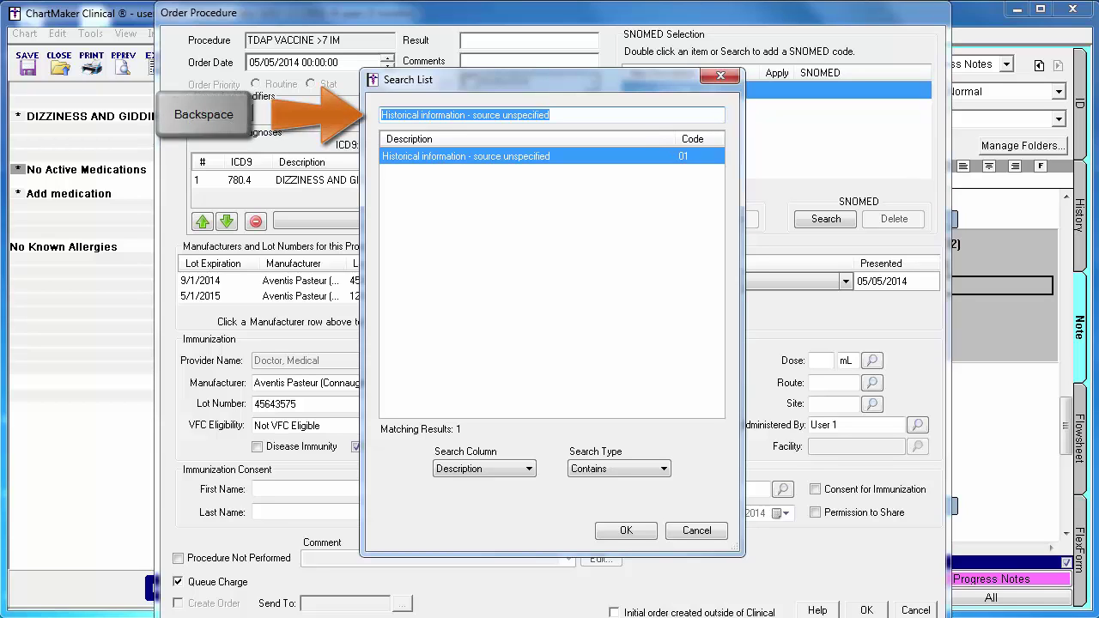
key(BackSpace)
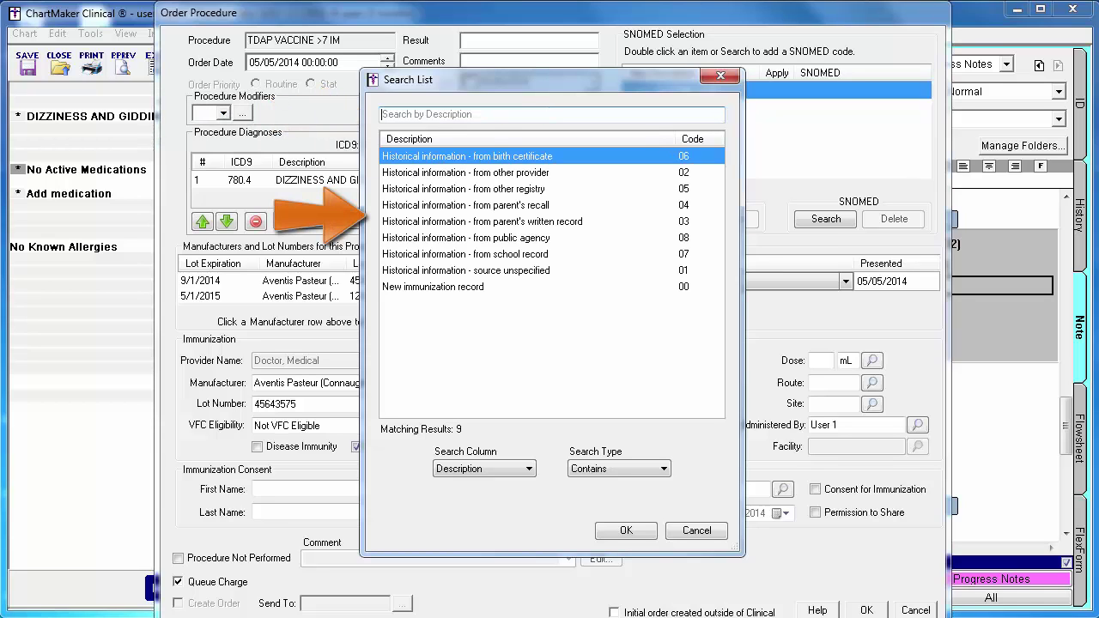
click(634, 223)
click(633, 530)
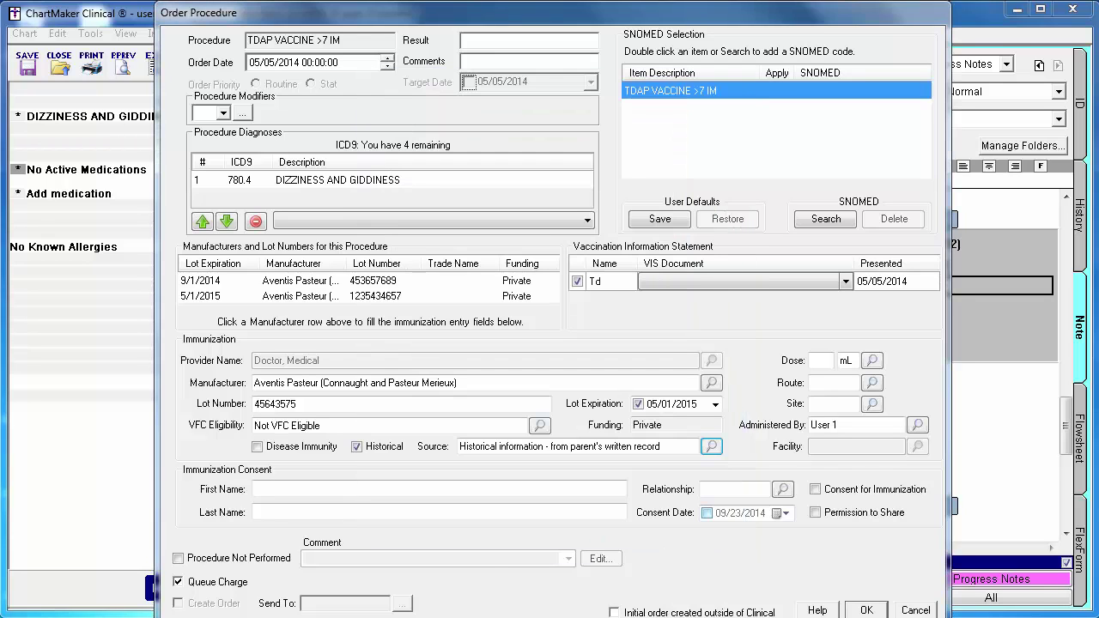
click(357, 447)
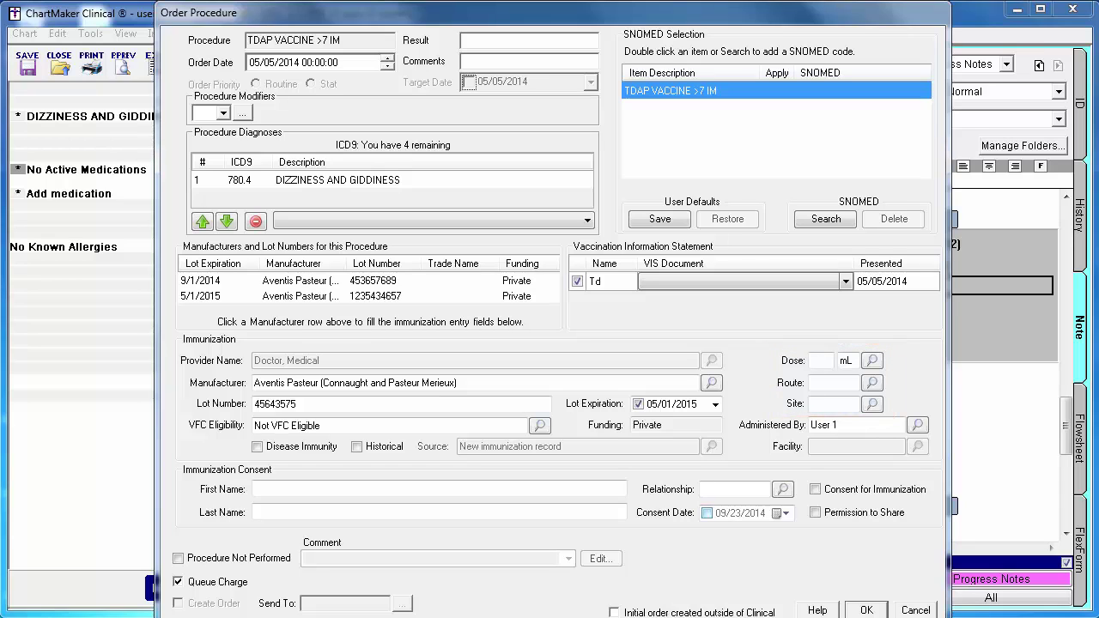
- Enter dose .6, route IM (intramuscular) and site RT (Right Thigh) for the Tdap dose
text(.6)
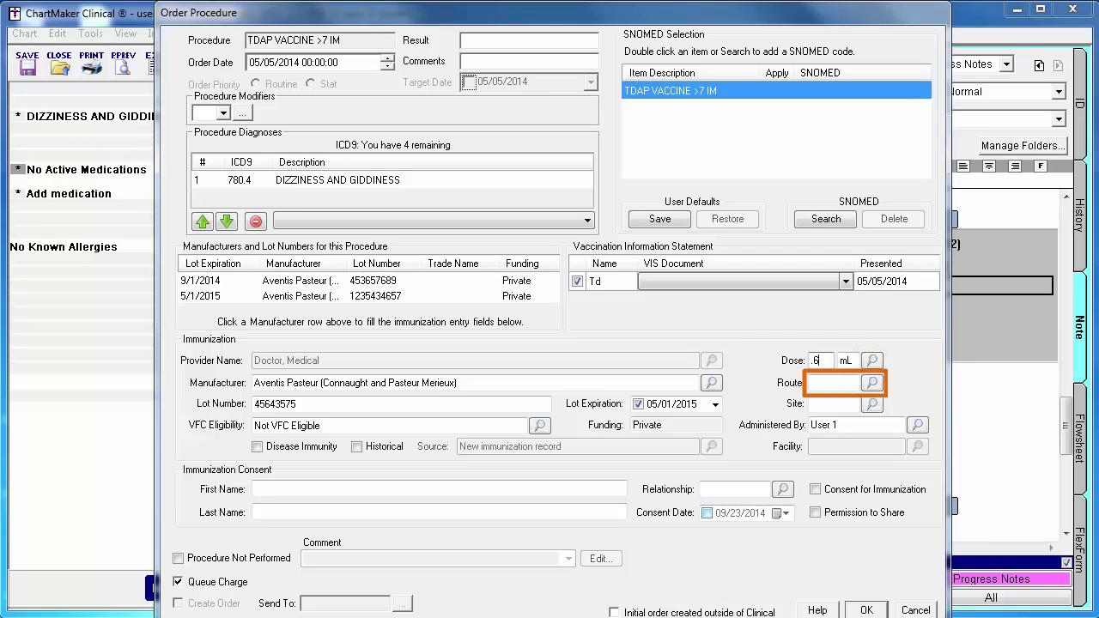
click(872, 385)
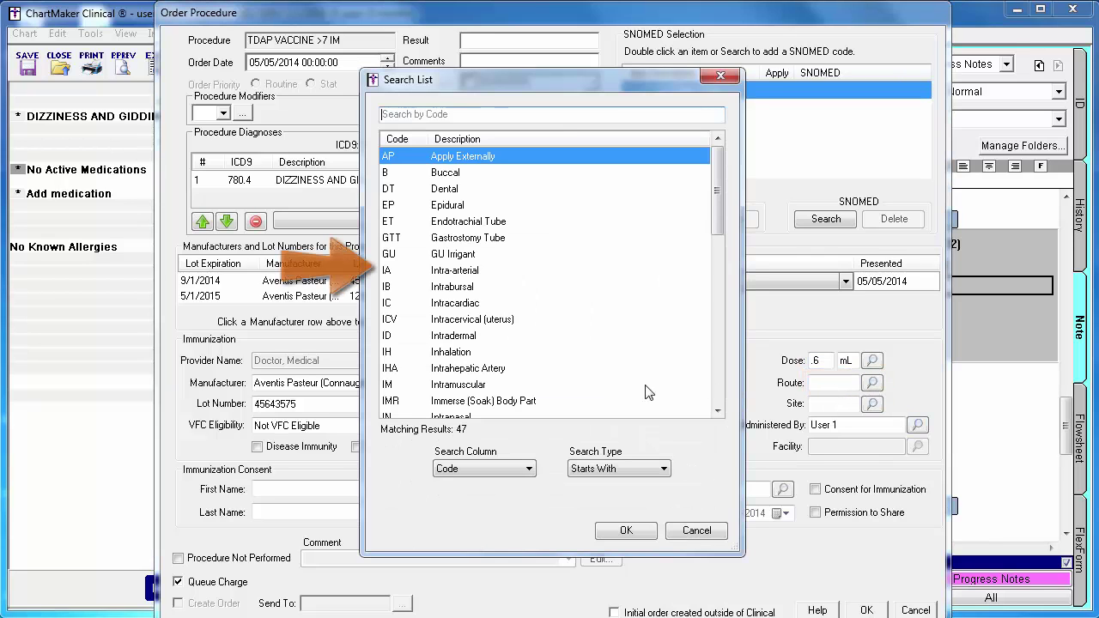
click(455, 384)
click(610, 533)
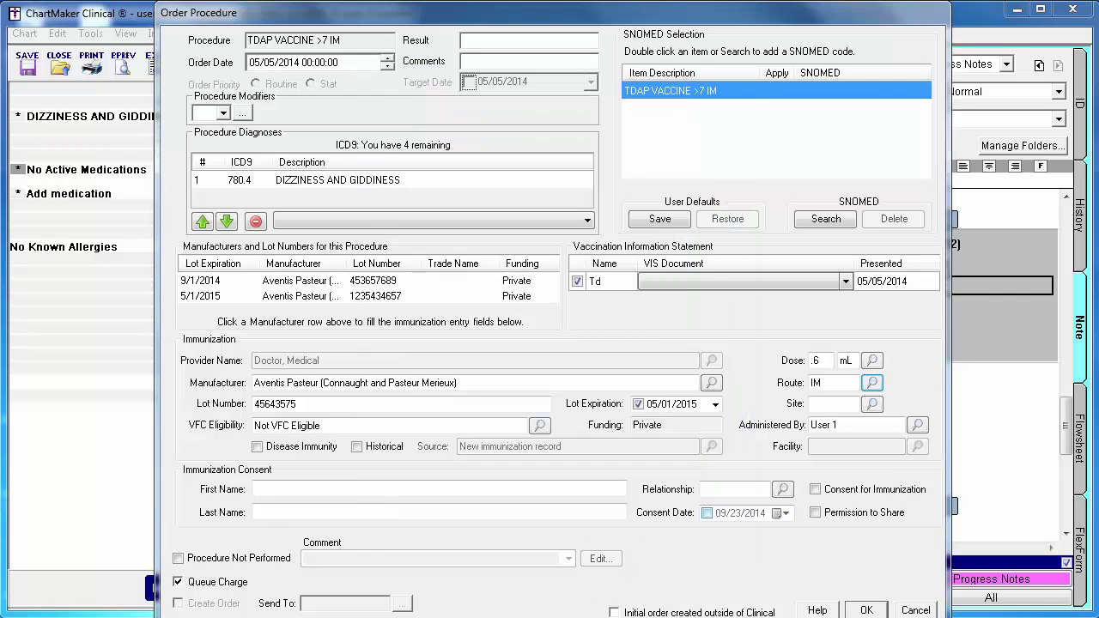
click(873, 404)
click(490, 320)
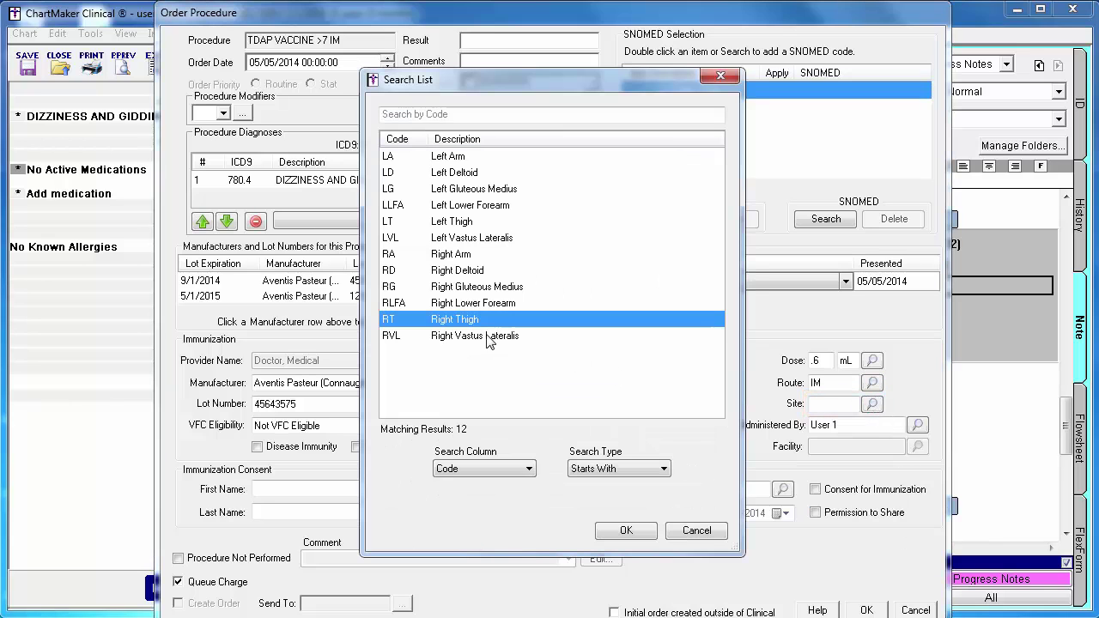
click(620, 530)
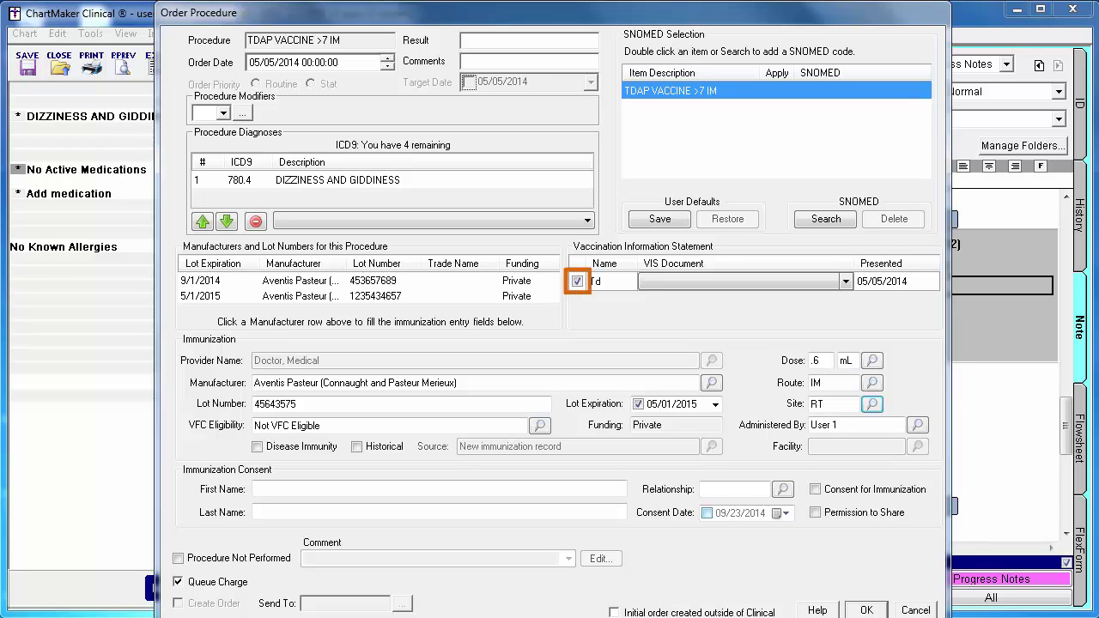
- Choose the 05/09/2013 Tetanus/Diphtheria/Pertussis VIS document for the Tdap order
click(846, 284)
click(840, 300)
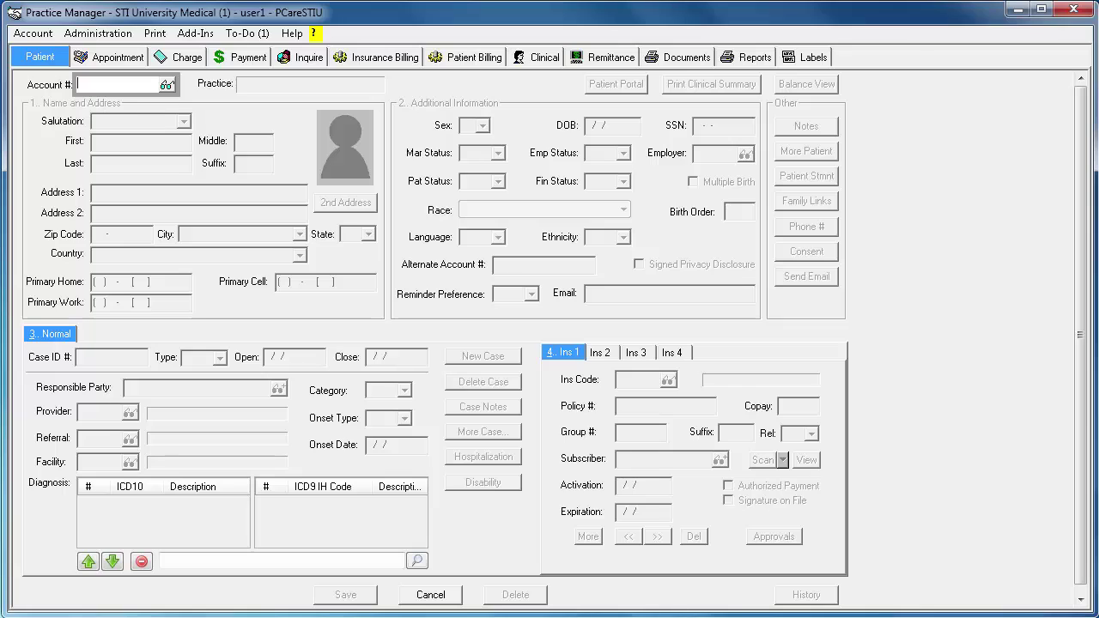
- Open the immunization Register Patient dialog from Administration > Registries > Immunization
click(98, 33)
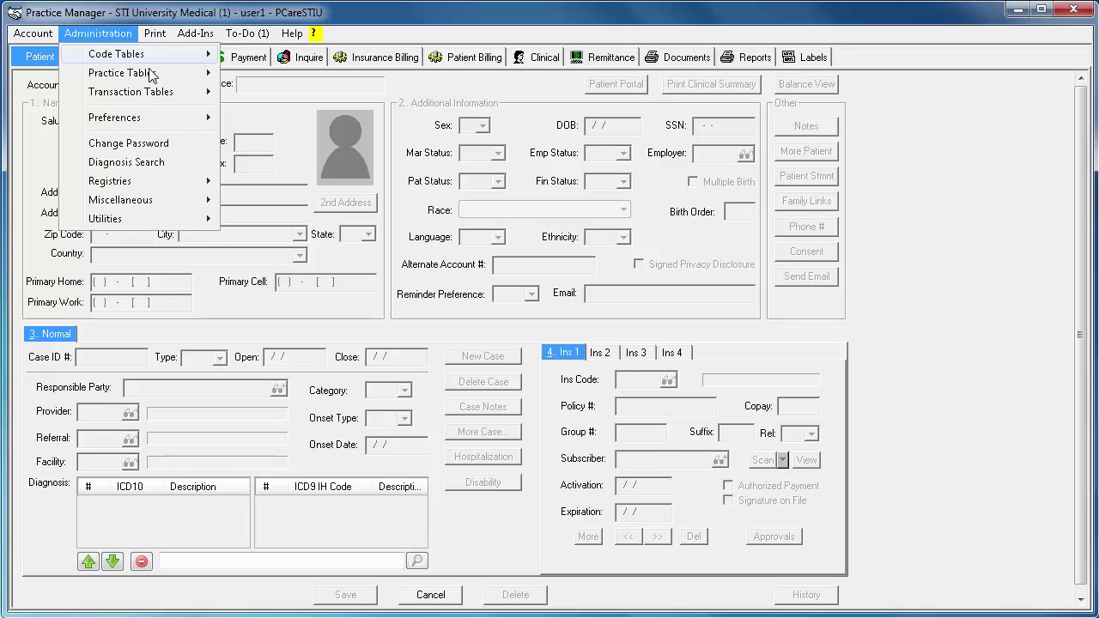
mouse_move(172, 183)
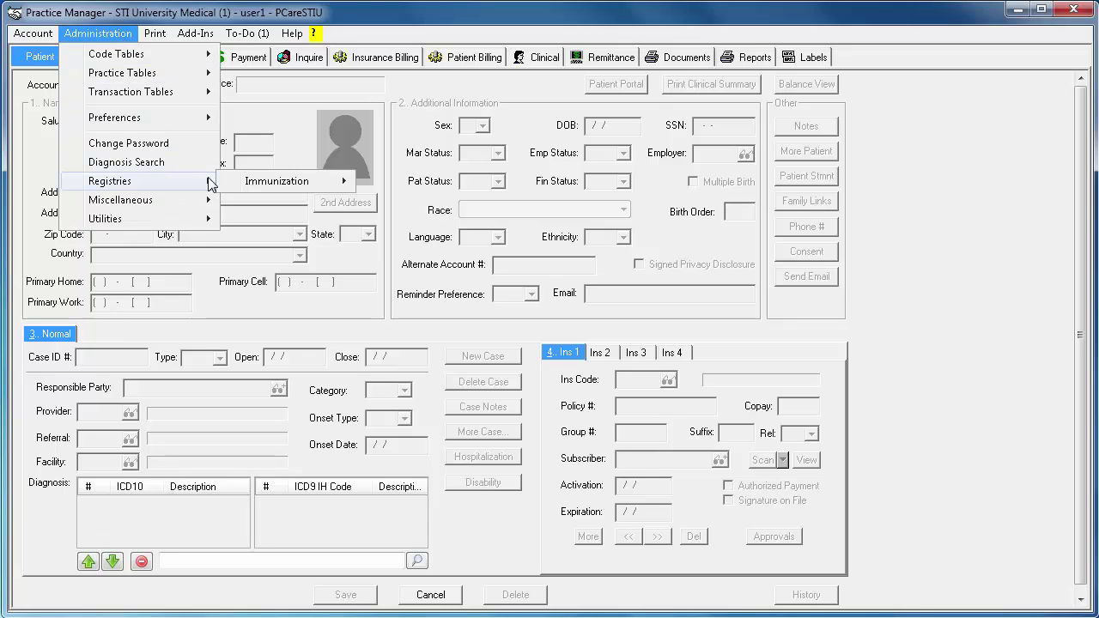
mouse_move(331, 185)
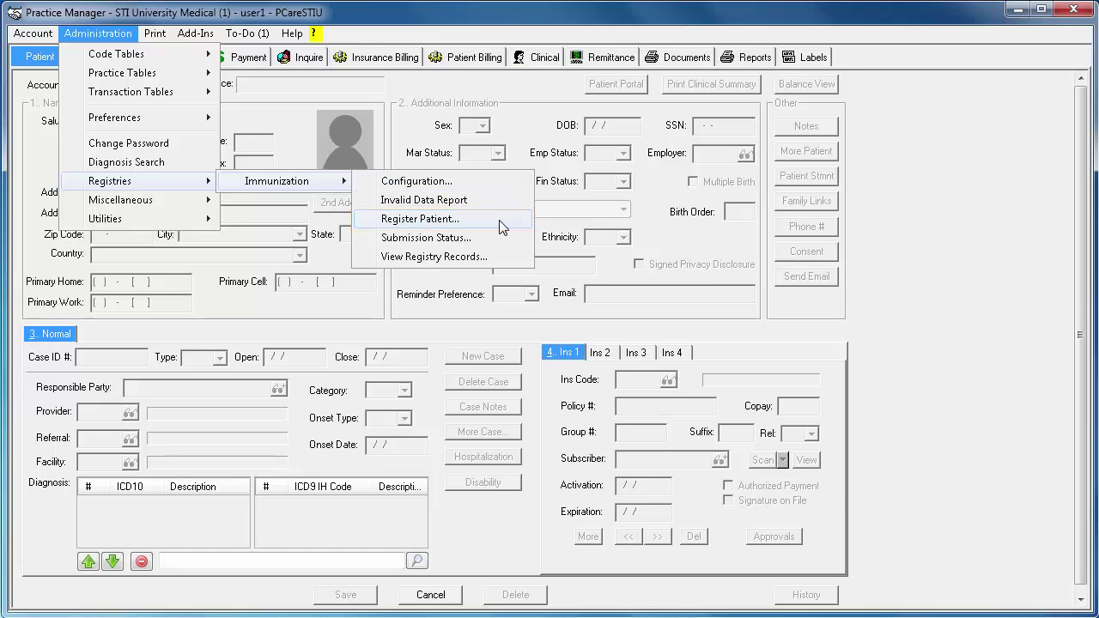
click(500, 221)
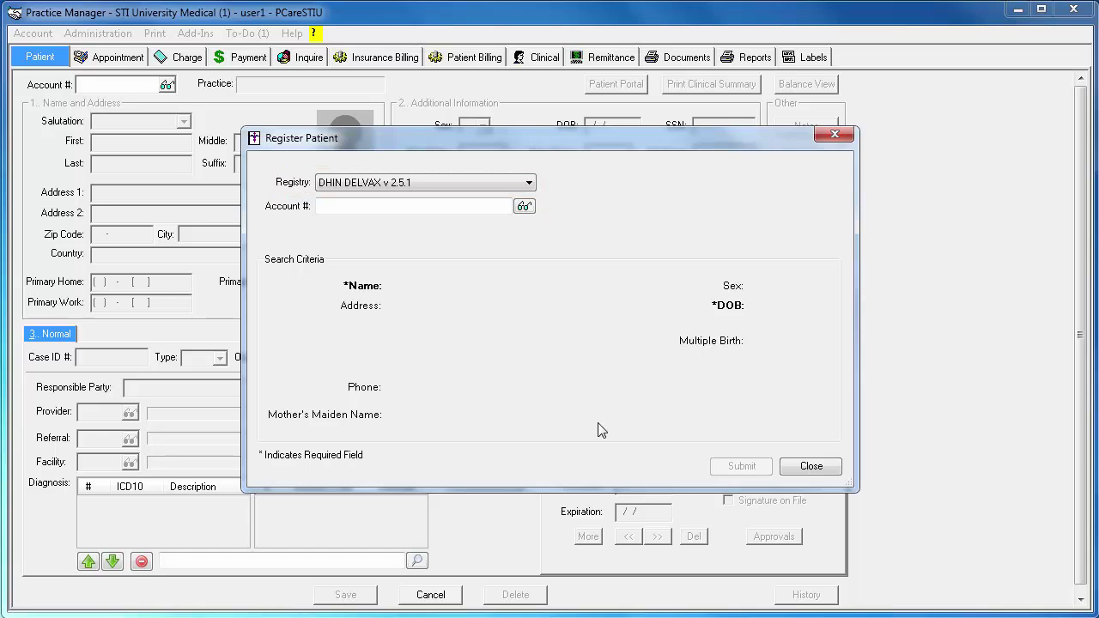
- Switch the registry to PA-SIIS v 2.5.1 and load the patient found by searching 'sm'
click(530, 183)
click(510, 206)
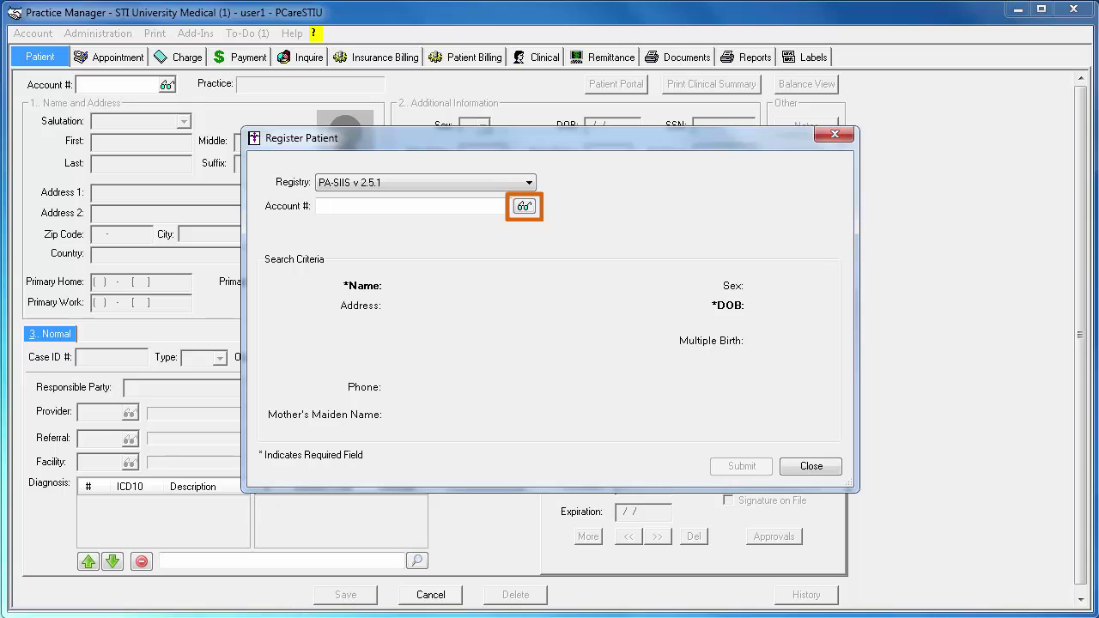
click(526, 212)
text(sm)
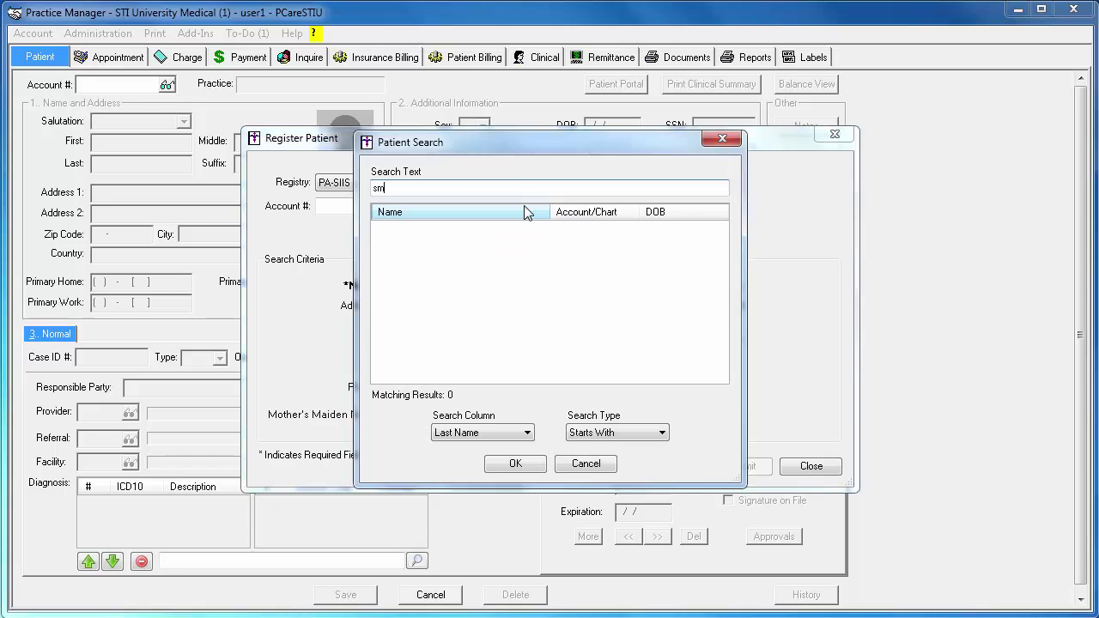
click(486, 280)
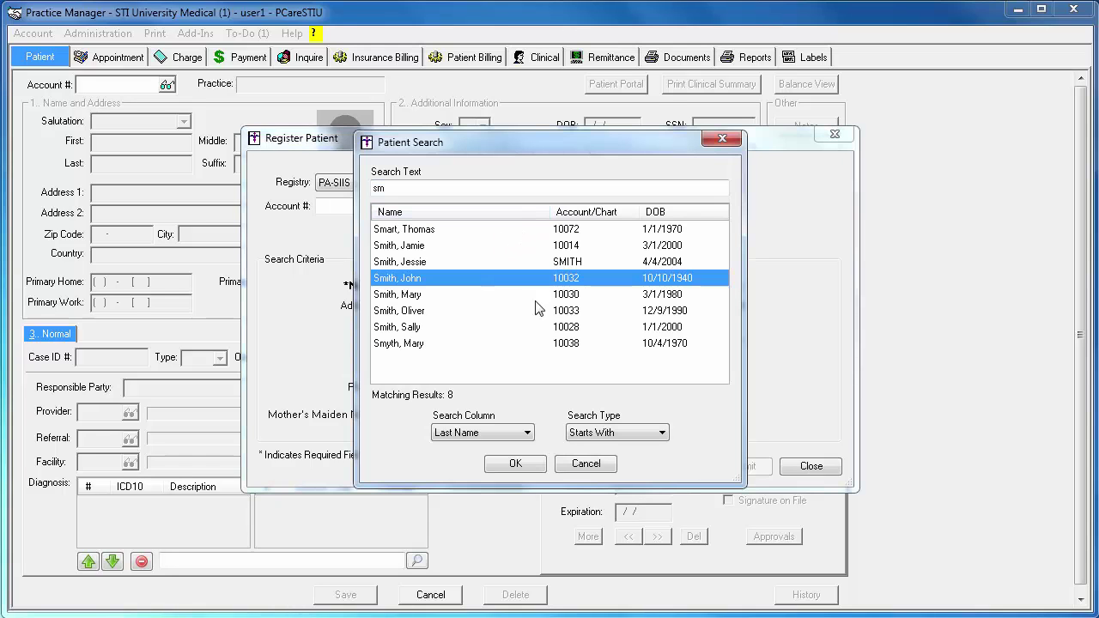
click(516, 463)
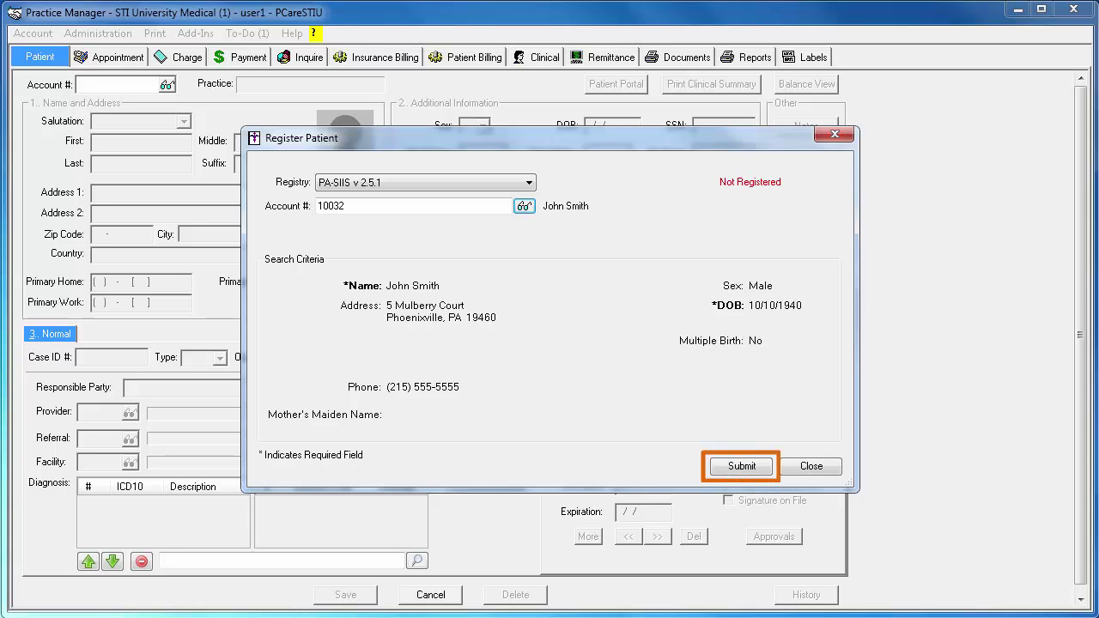
key(Return)
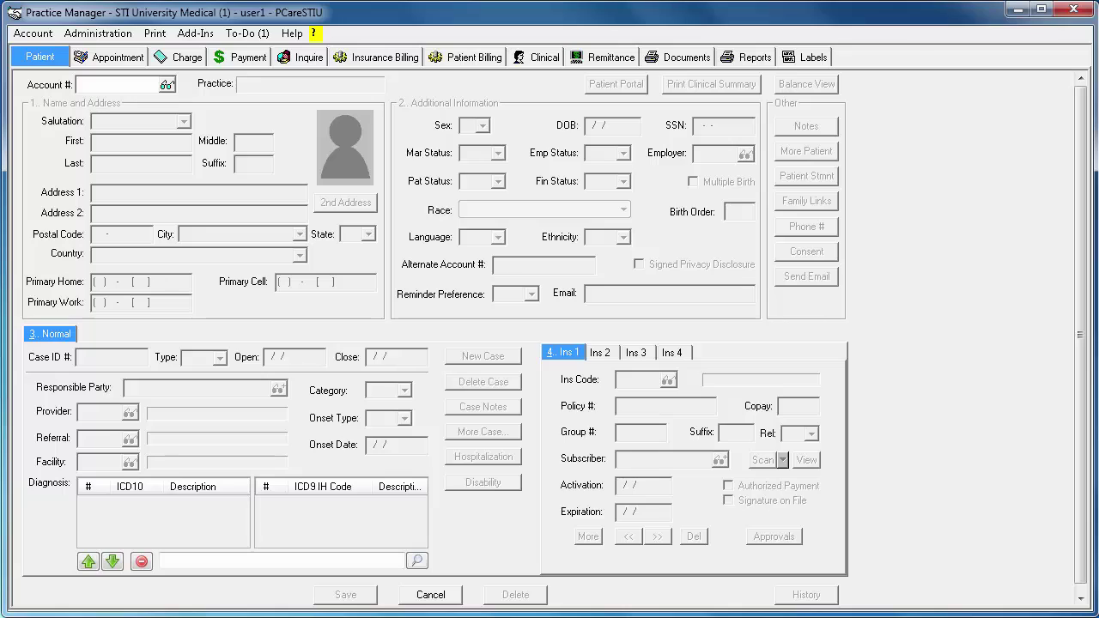
- Open the immunization Submission Status window from Administration > Registries > Immunization
click(107, 34)
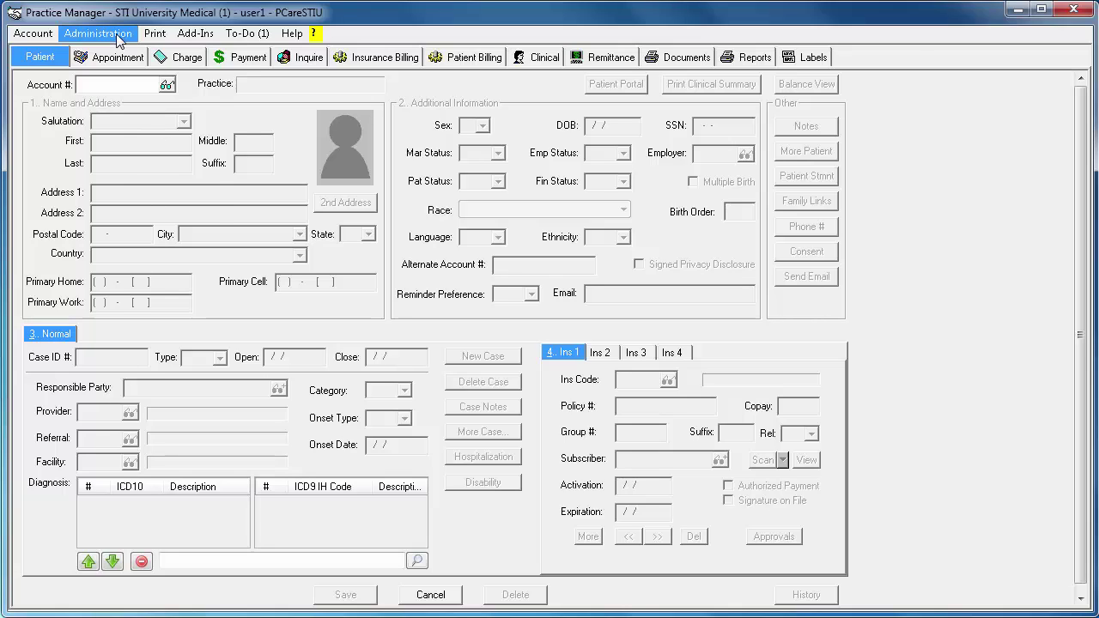
mouse_move(187, 182)
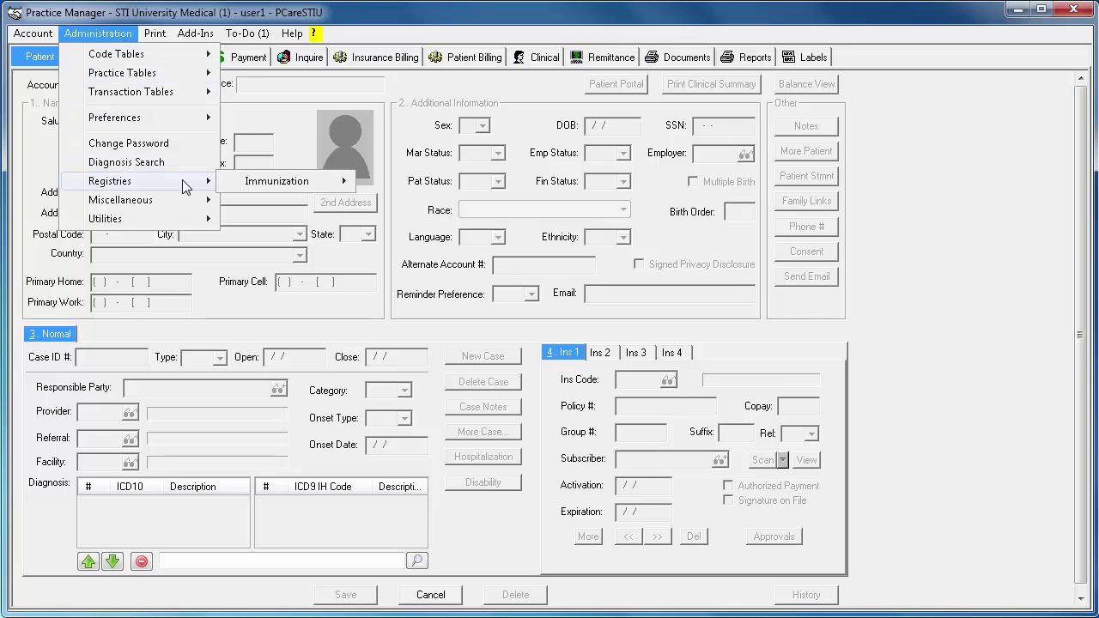
mouse_move(342, 189)
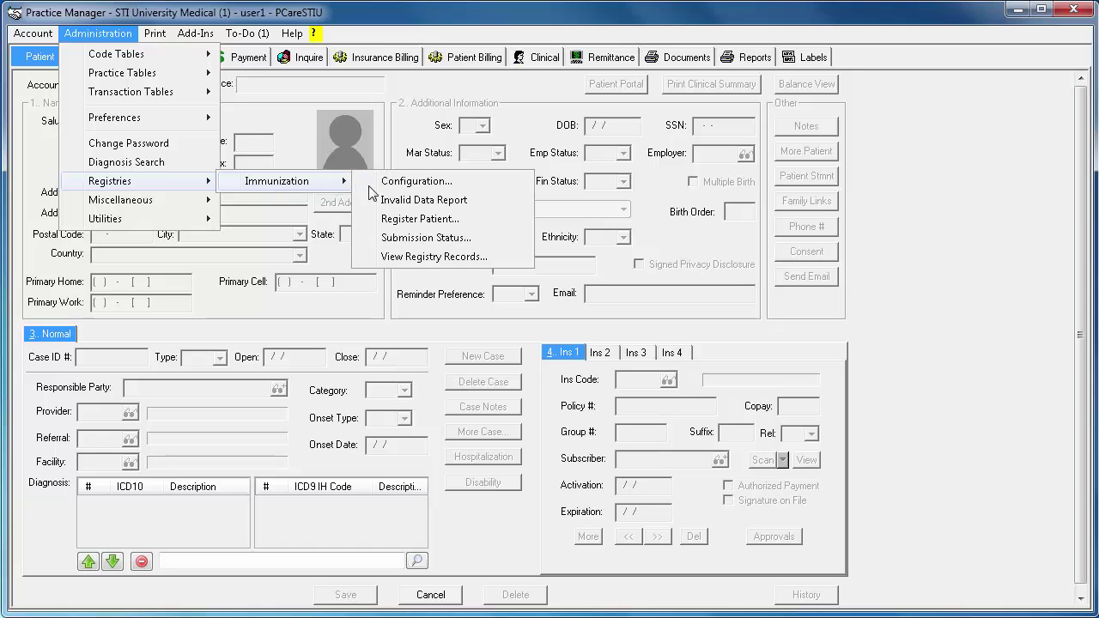
click(507, 244)
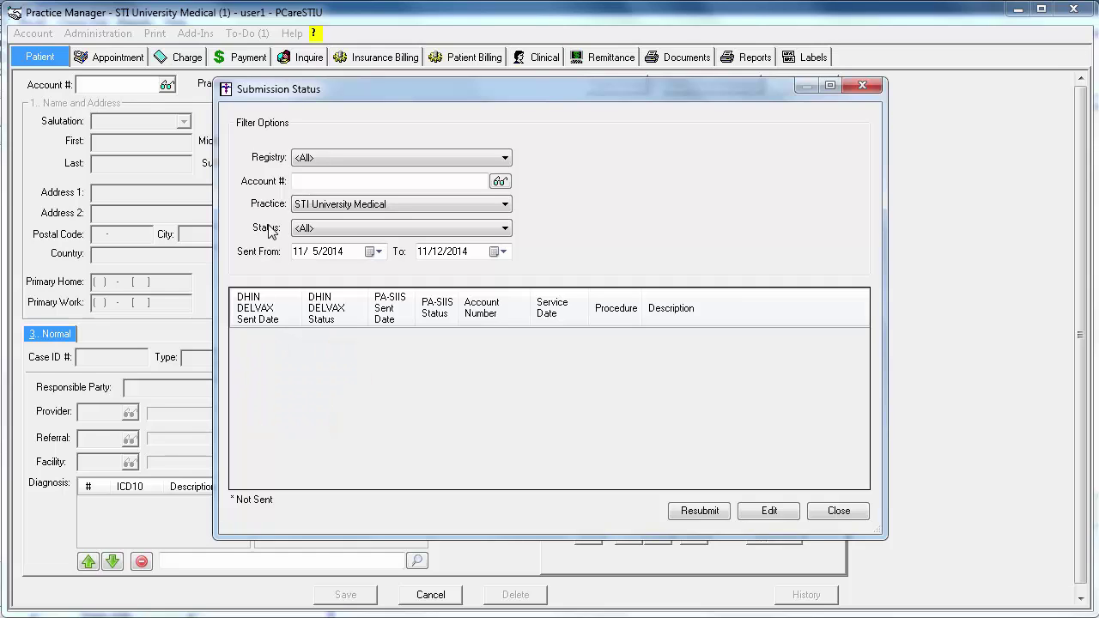
- Filter to PA-SIIS v 2.5.1, load the patient found with 'pat,j', declining registration
click(316, 165)
click(322, 187)
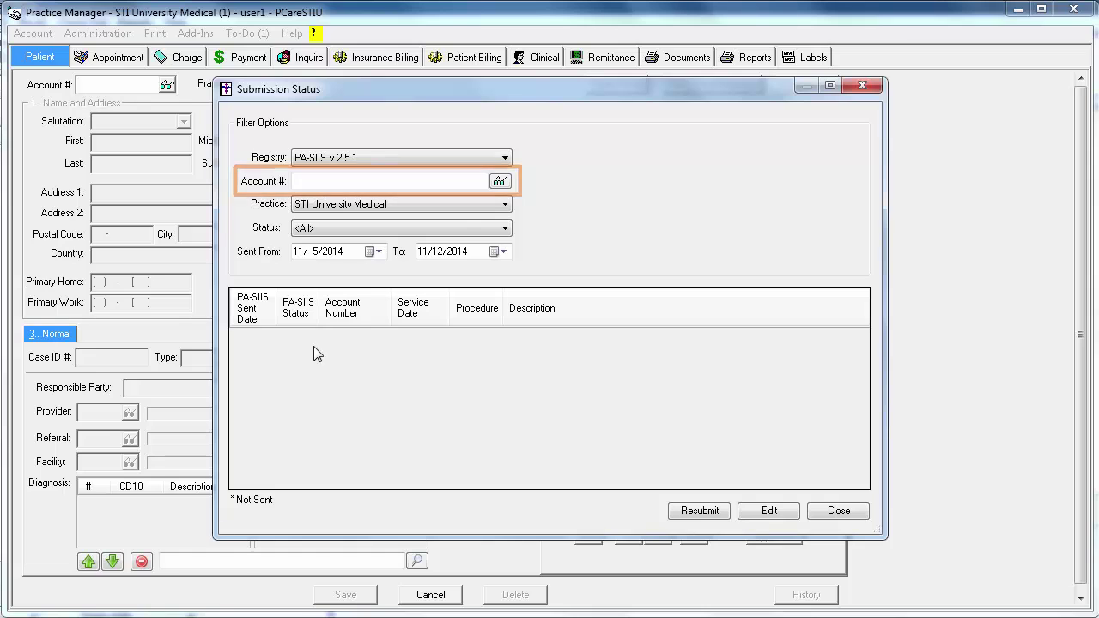
click(500, 181)
text(pat,j)
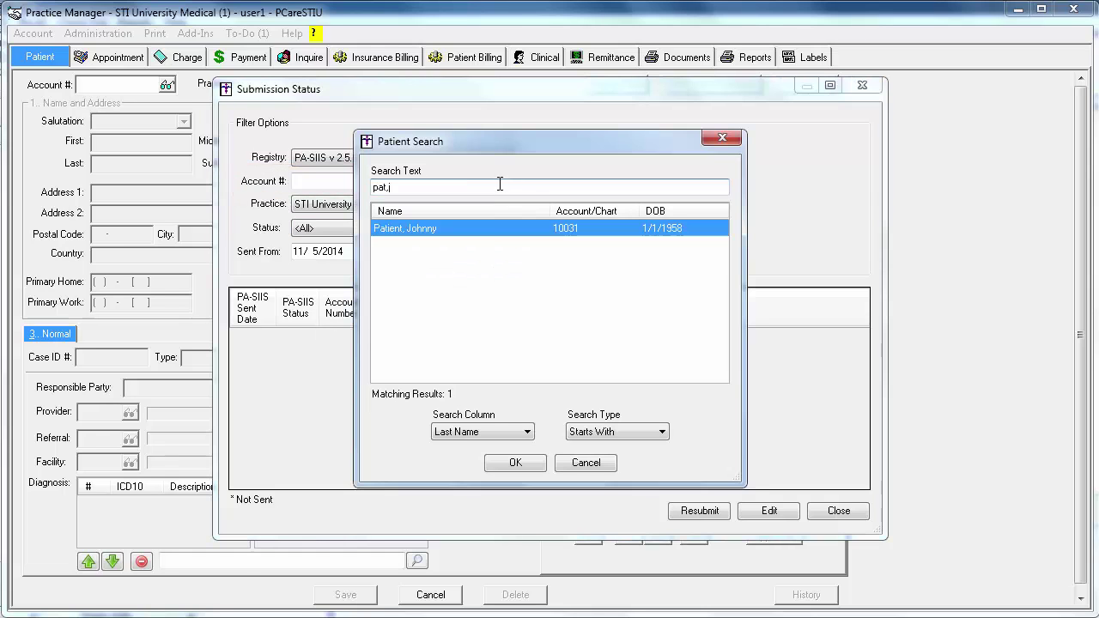
click(516, 463)
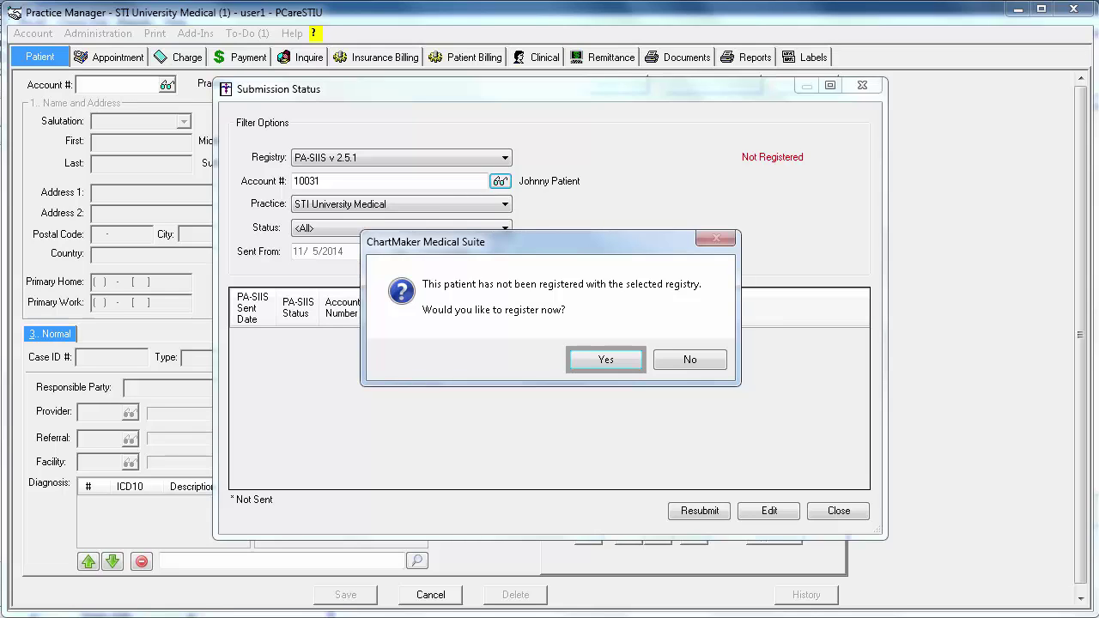
click(698, 361)
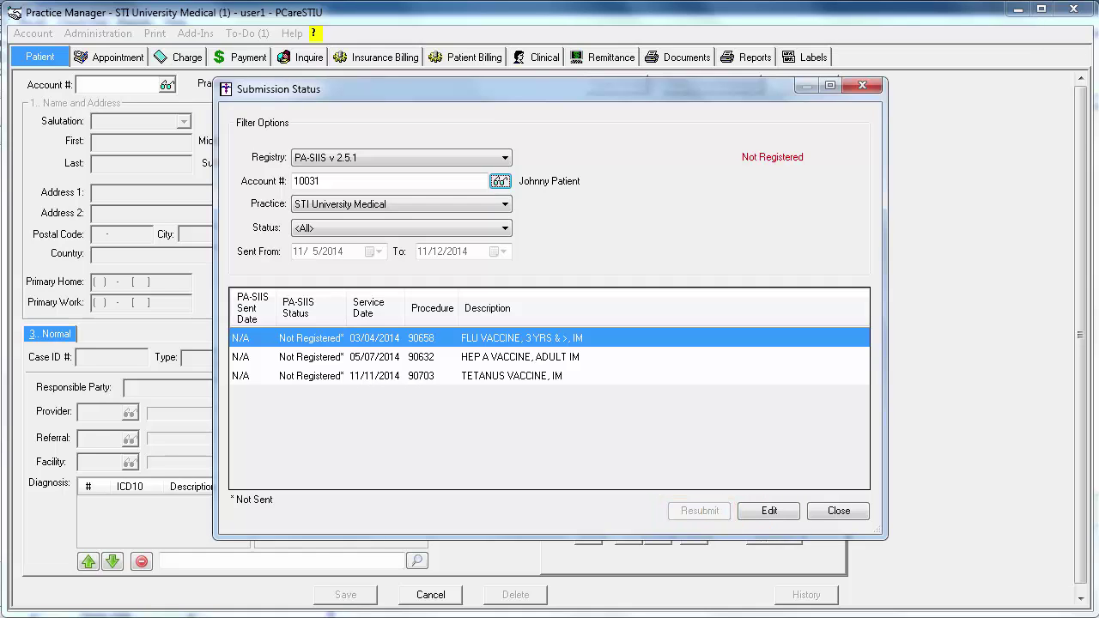
- Open the FLU VACCINE entry, cancel without changes, then select the HEP A VACCINE row
click(767, 513)
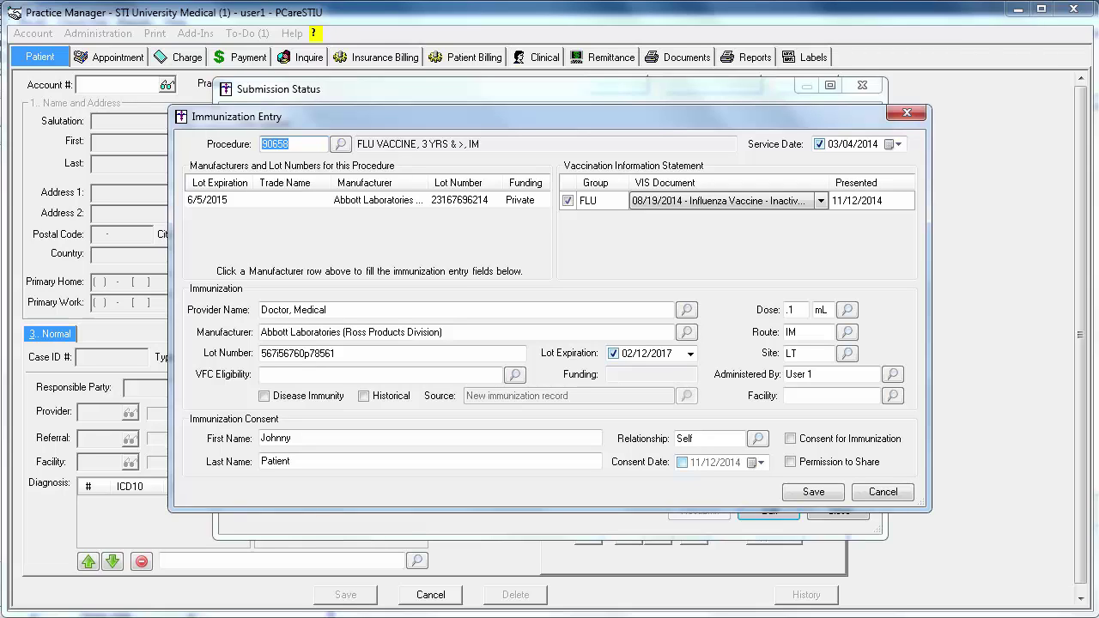
click(883, 491)
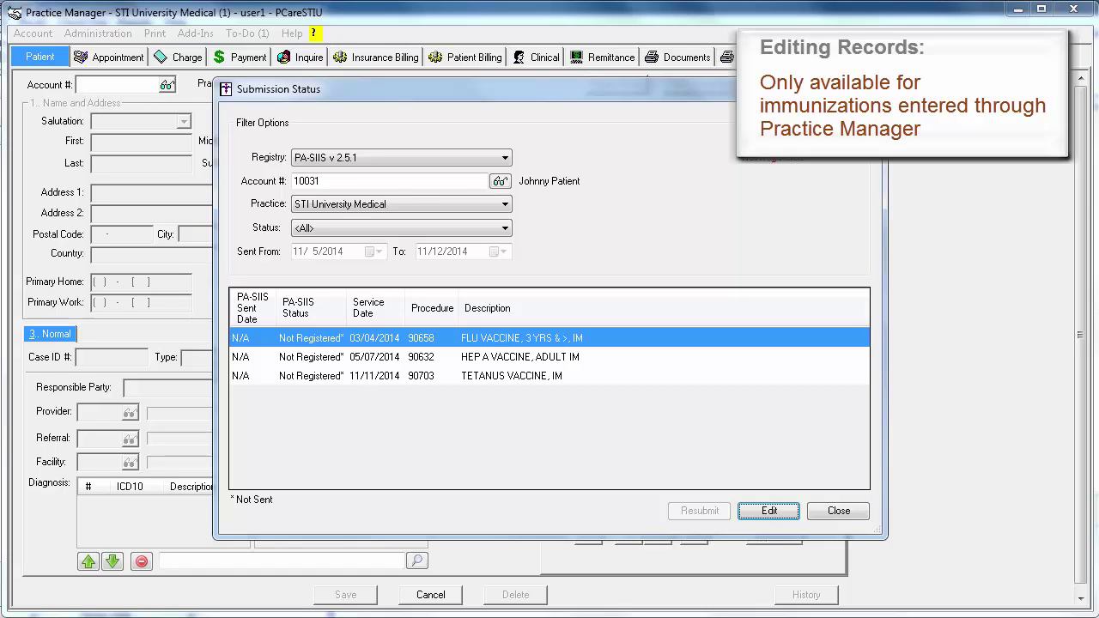
click(620, 358)
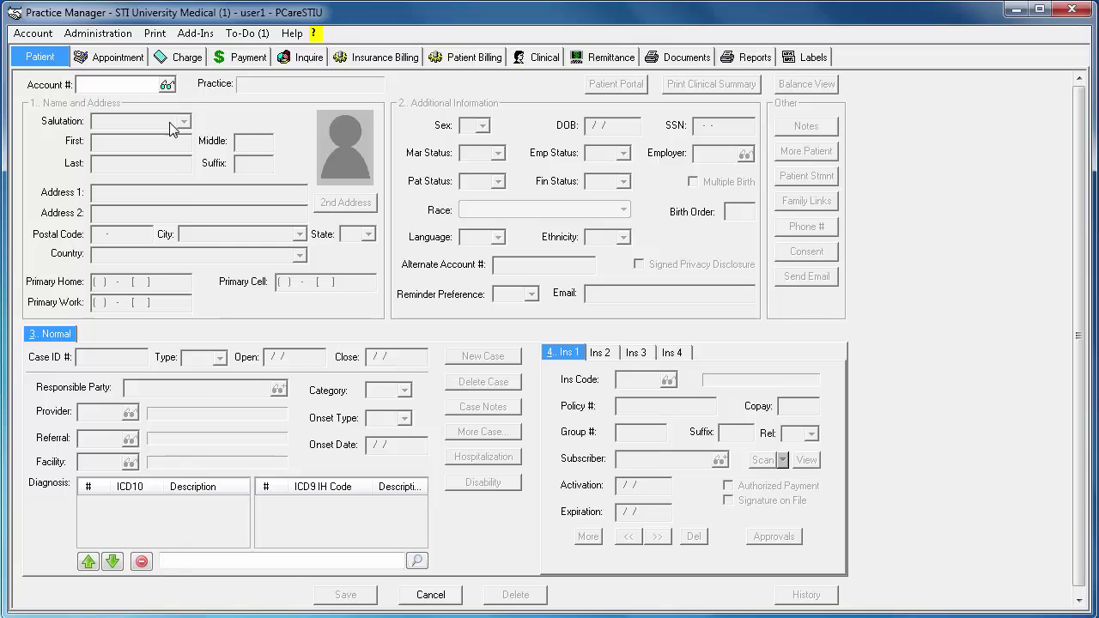
- Open the View Registry Records window from Administration > Registries > Immunization
click(132, 38)
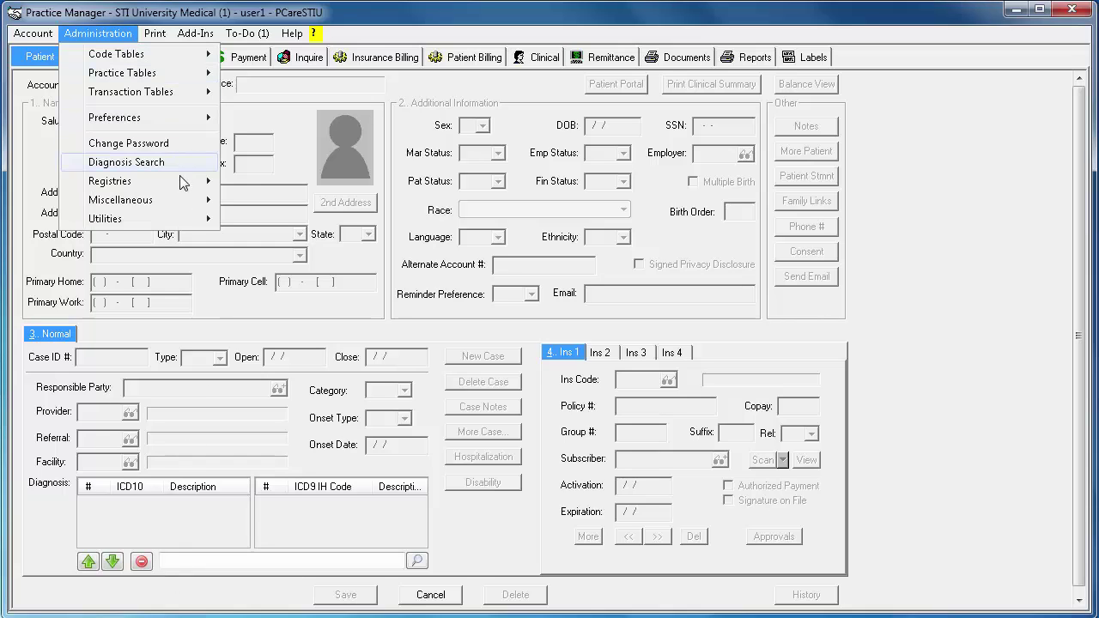
mouse_move(180, 186)
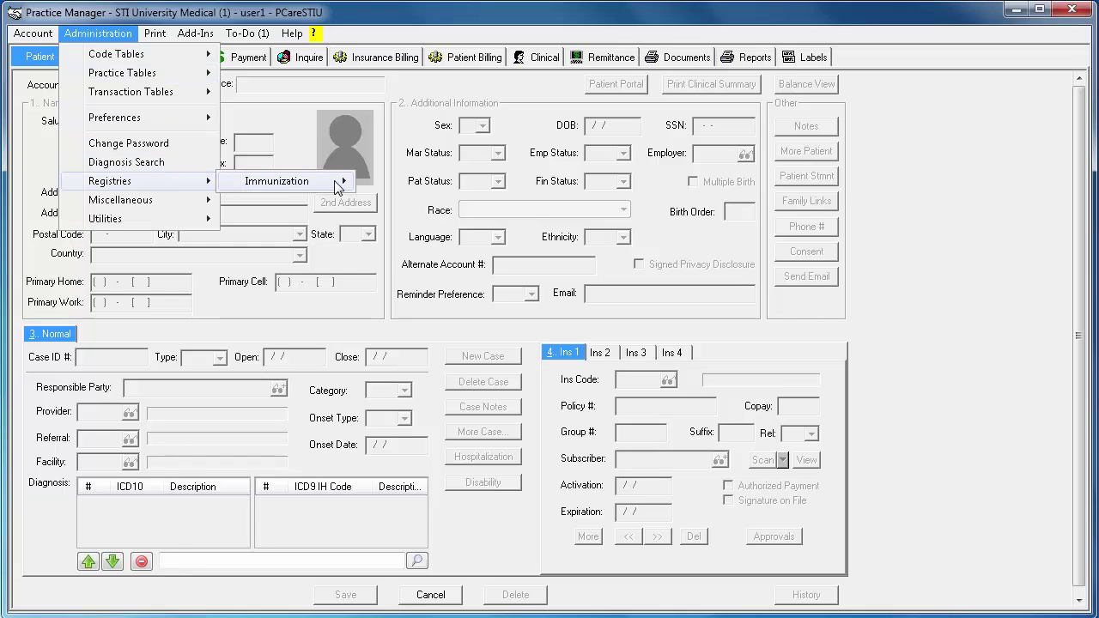
mouse_move(334, 180)
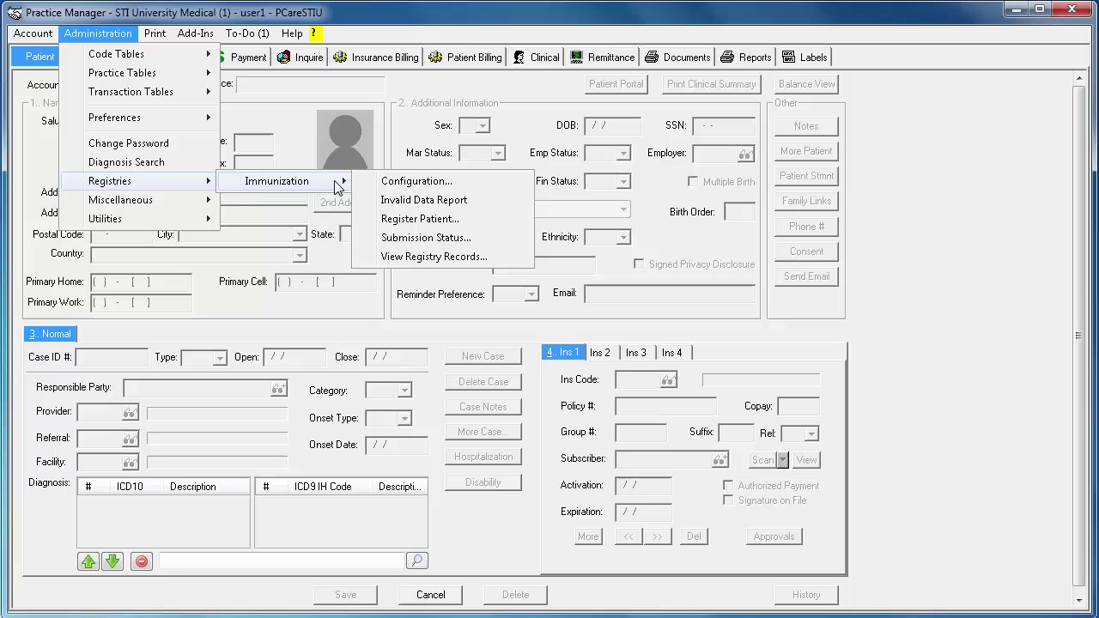
click(512, 257)
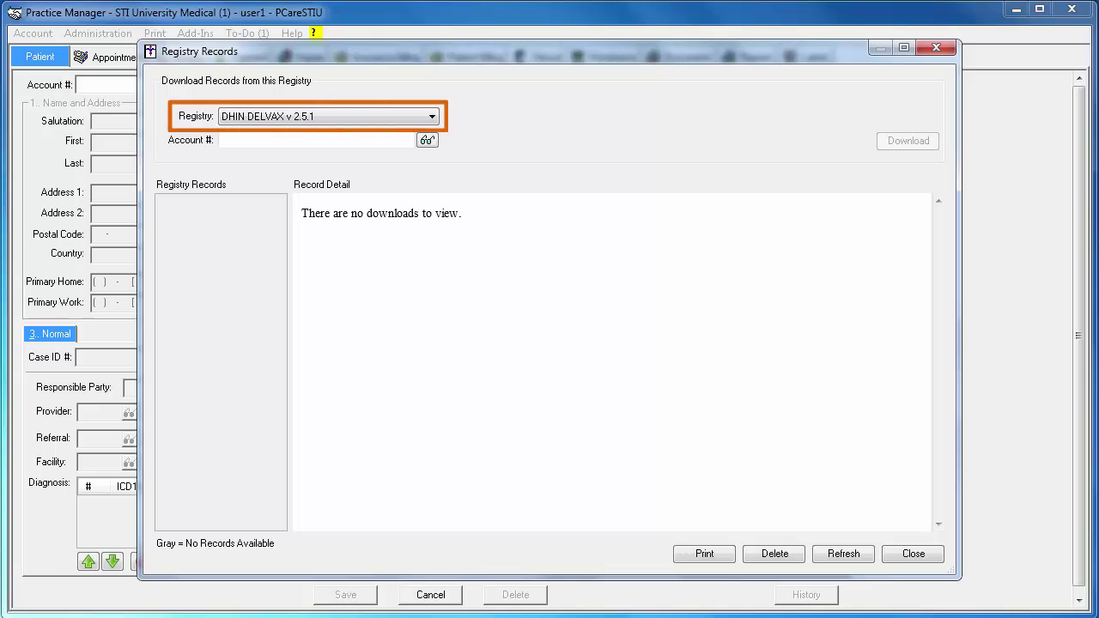
- Set the registry to PA-SIIS v 2.5.1 and load the patient found with 'pat,'
click(432, 117)
click(429, 144)
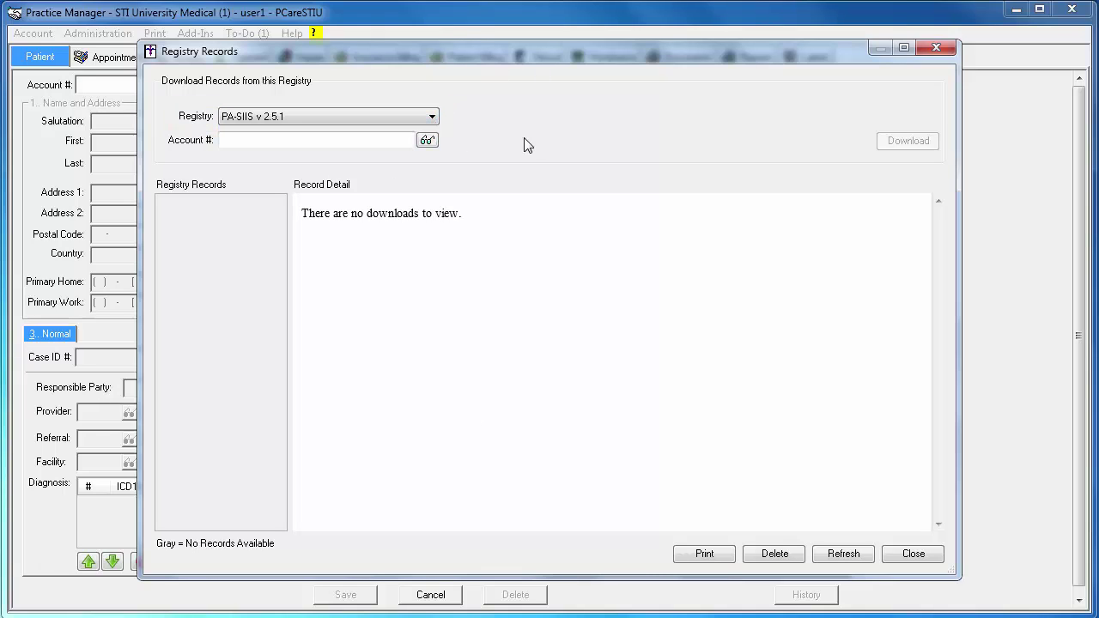
click(427, 140)
text(pat,)
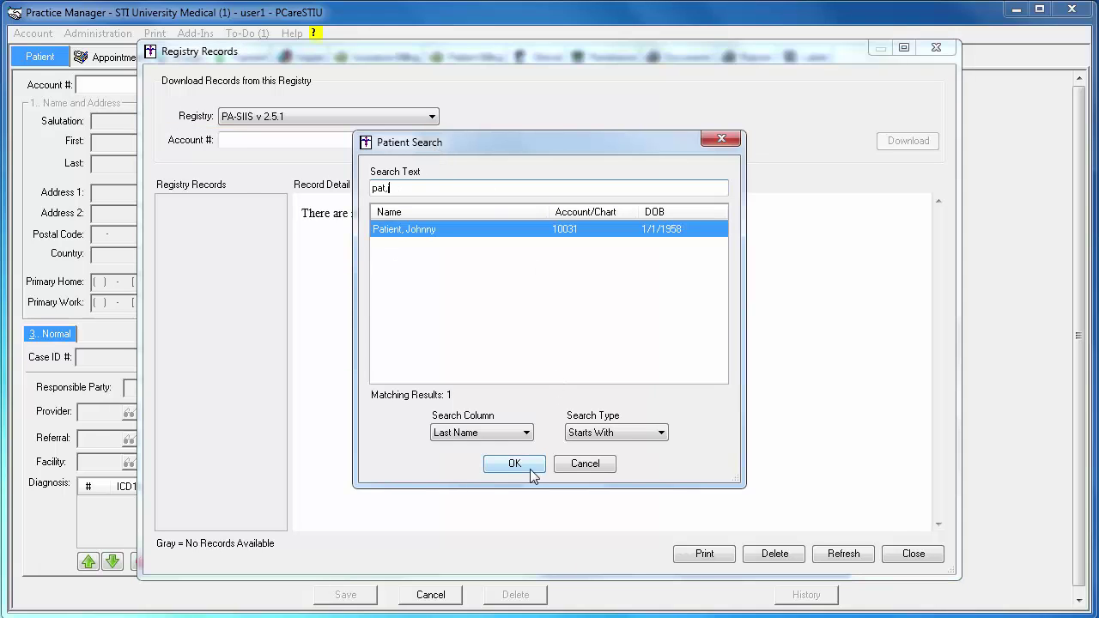
click(532, 473)
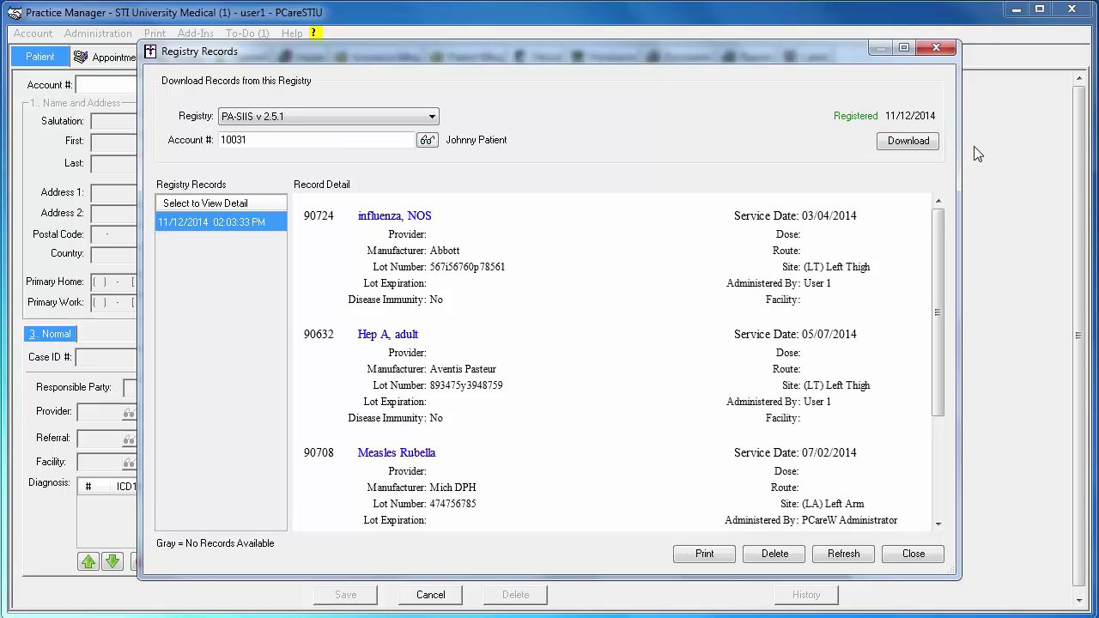
- Download the patient's latest records from the PA-SIIS registry
click(909, 141)
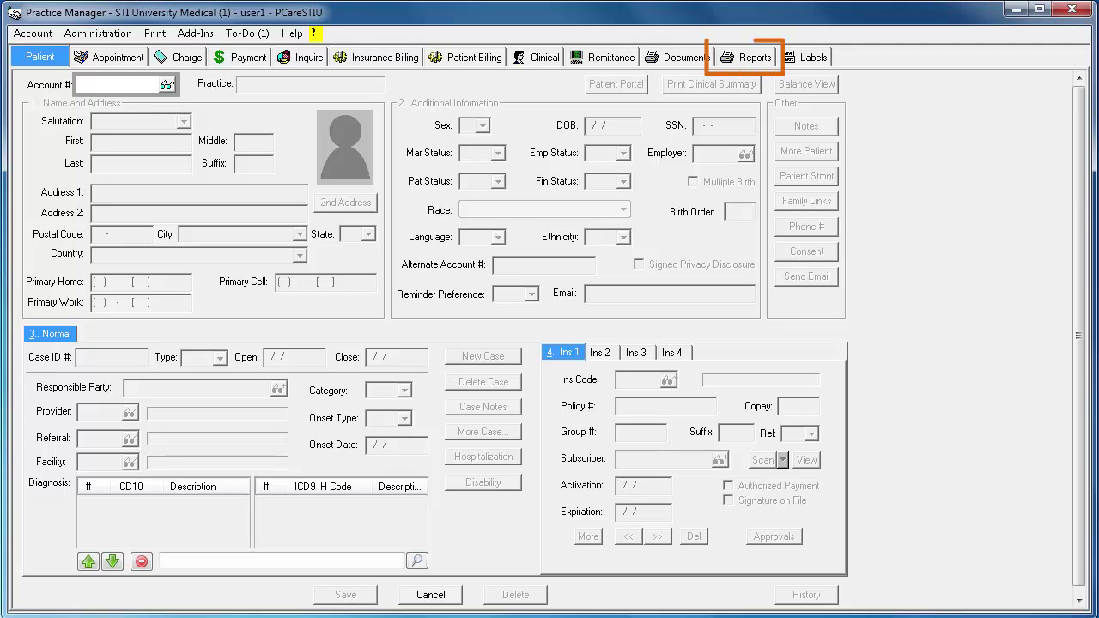
- Select the Unregistered Patients report under Reports > Clinical > Clinical Immunizations
click(746, 57)
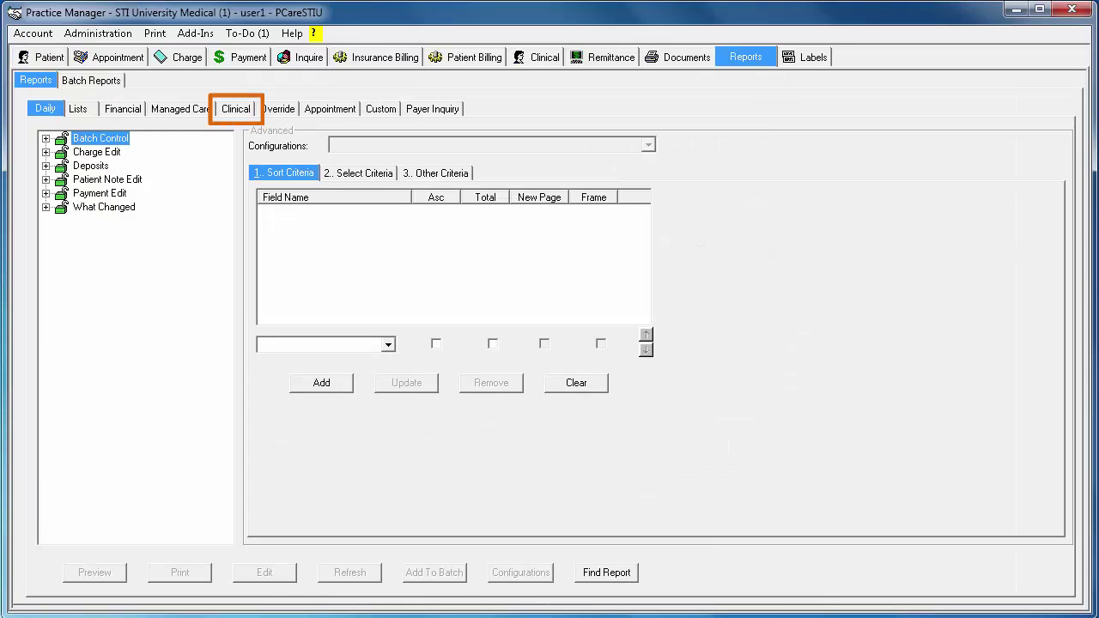
click(236, 109)
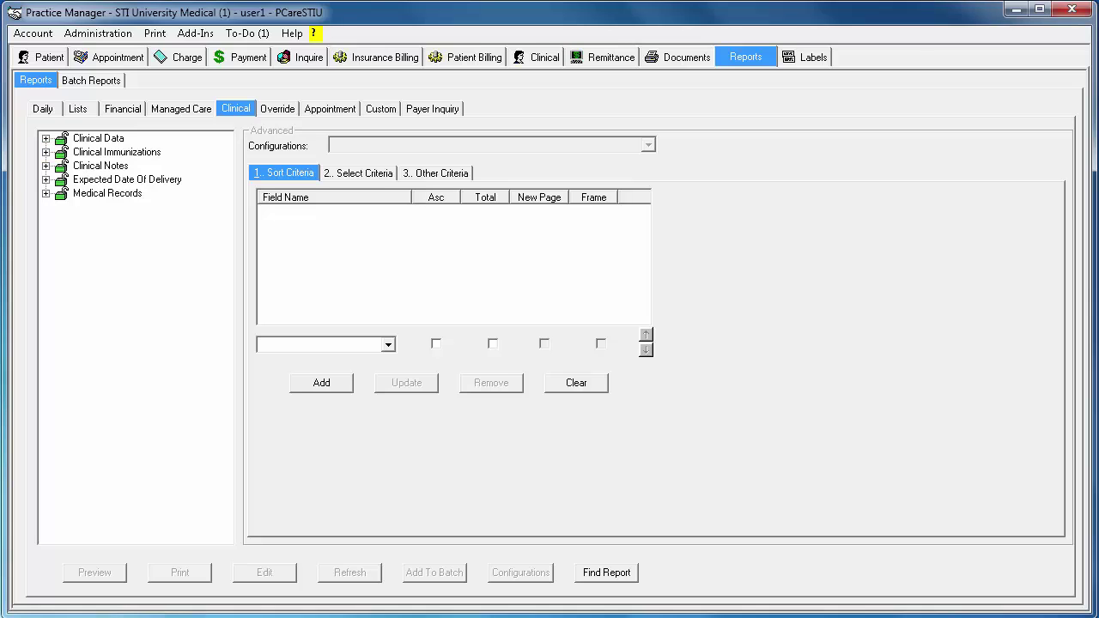
click(46, 152)
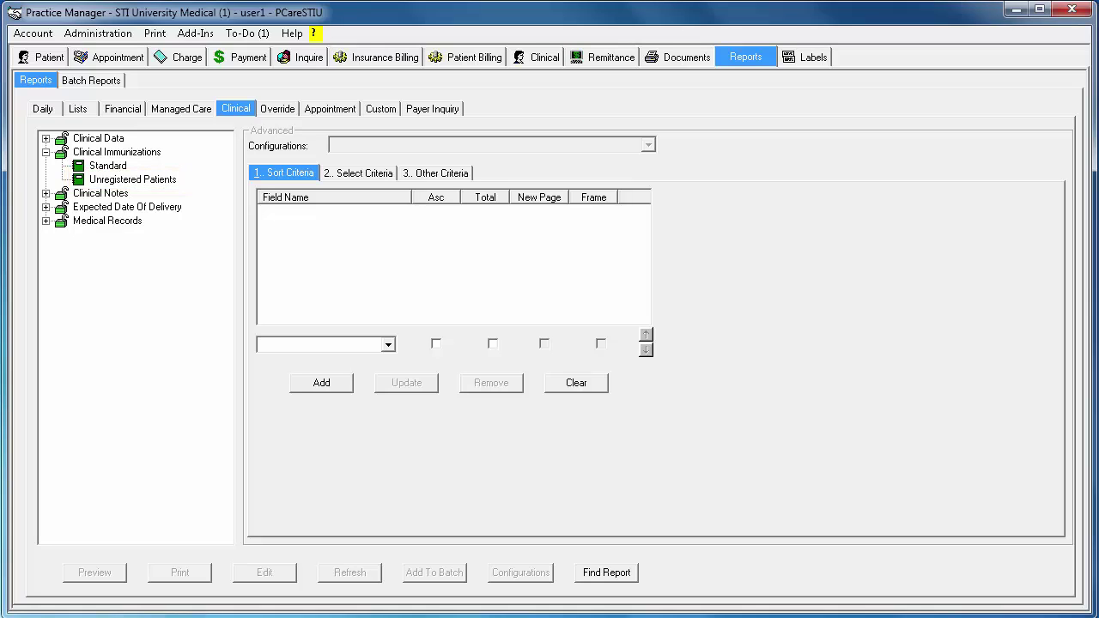
click(77, 182)
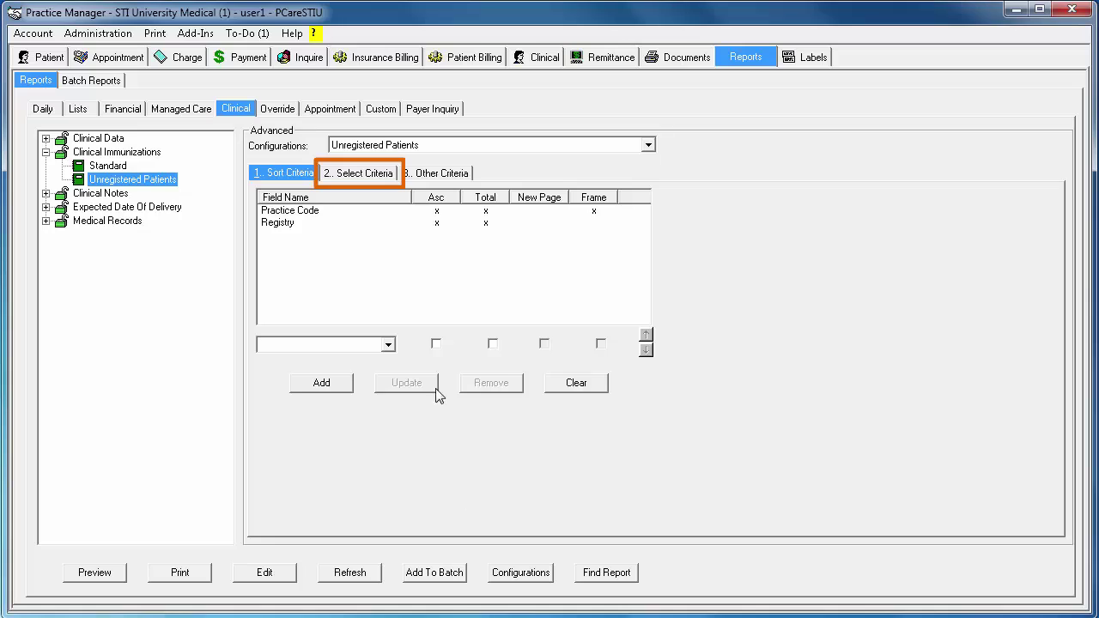
- Add the selection criterion Service Date Greater Than or Equal To 10/01/2014 to the Unregistered Patients report
click(387, 175)
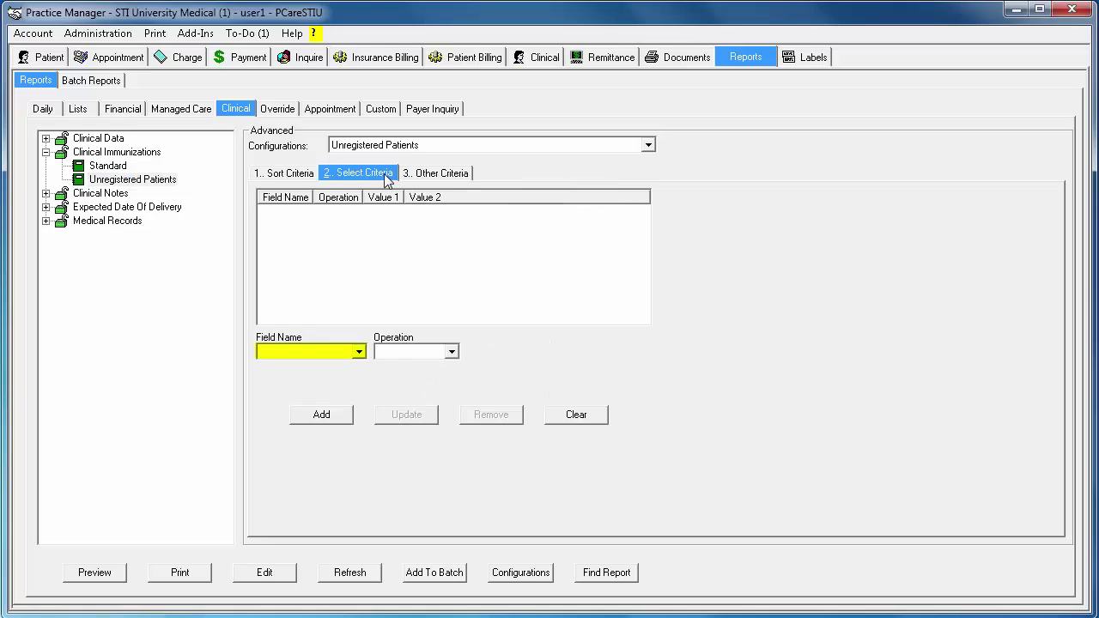
click(359, 352)
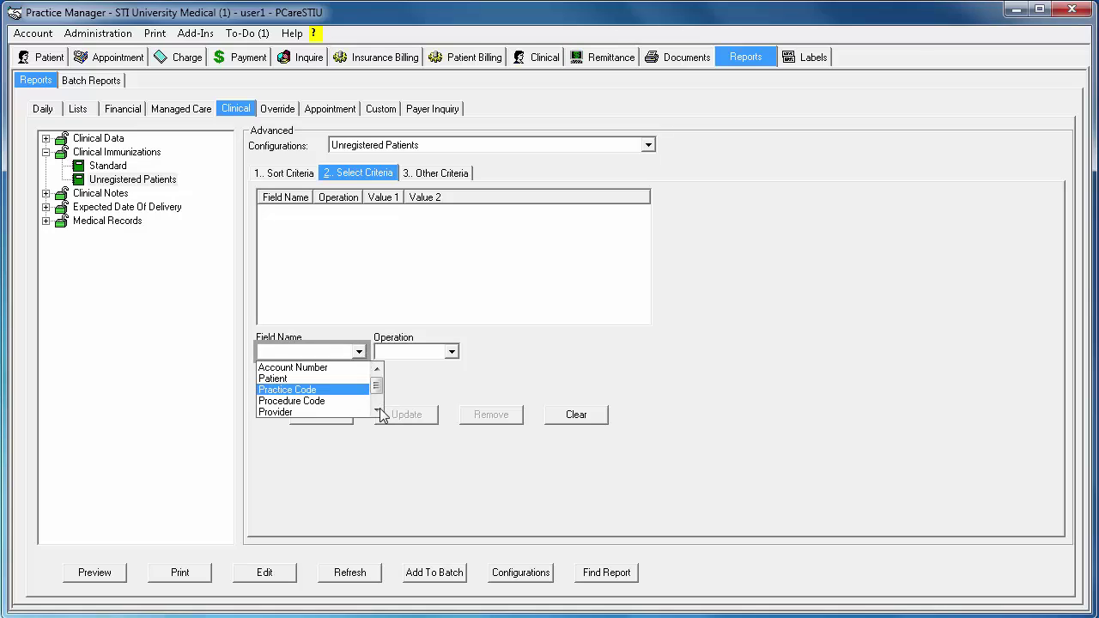
click(377, 413)
click(377, 412)
click(345, 415)
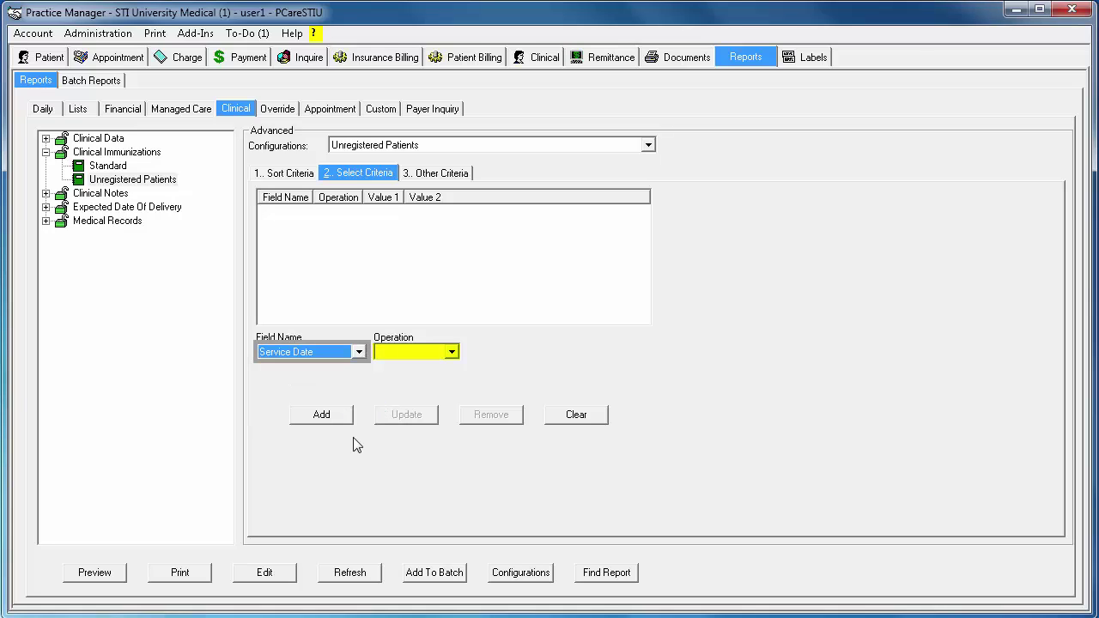
click(456, 353)
click(453, 403)
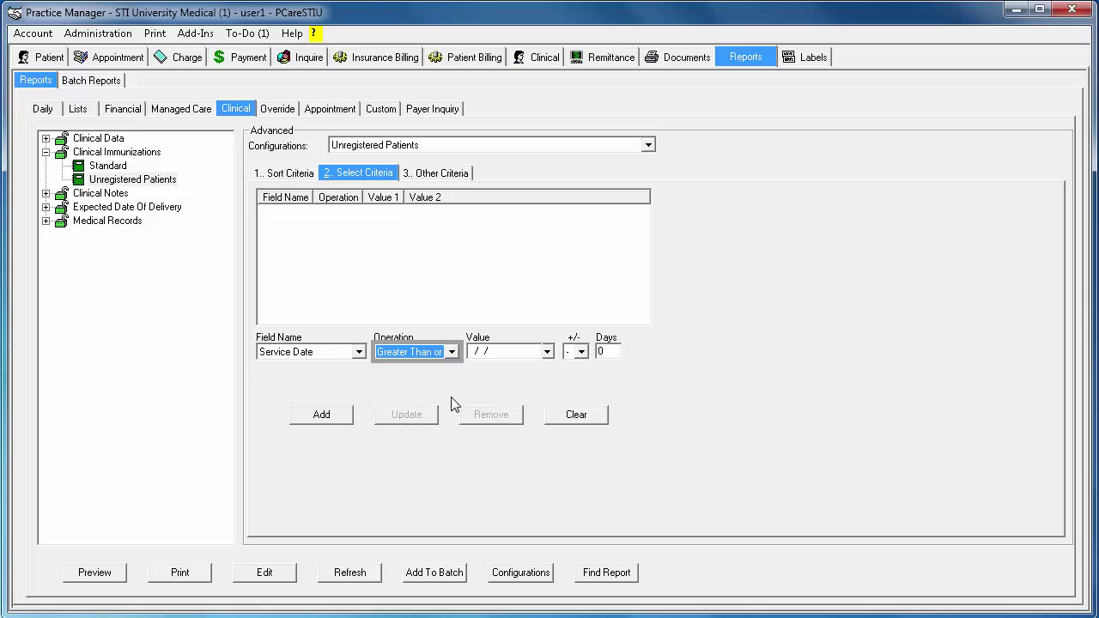
click(546, 352)
click(547, 367)
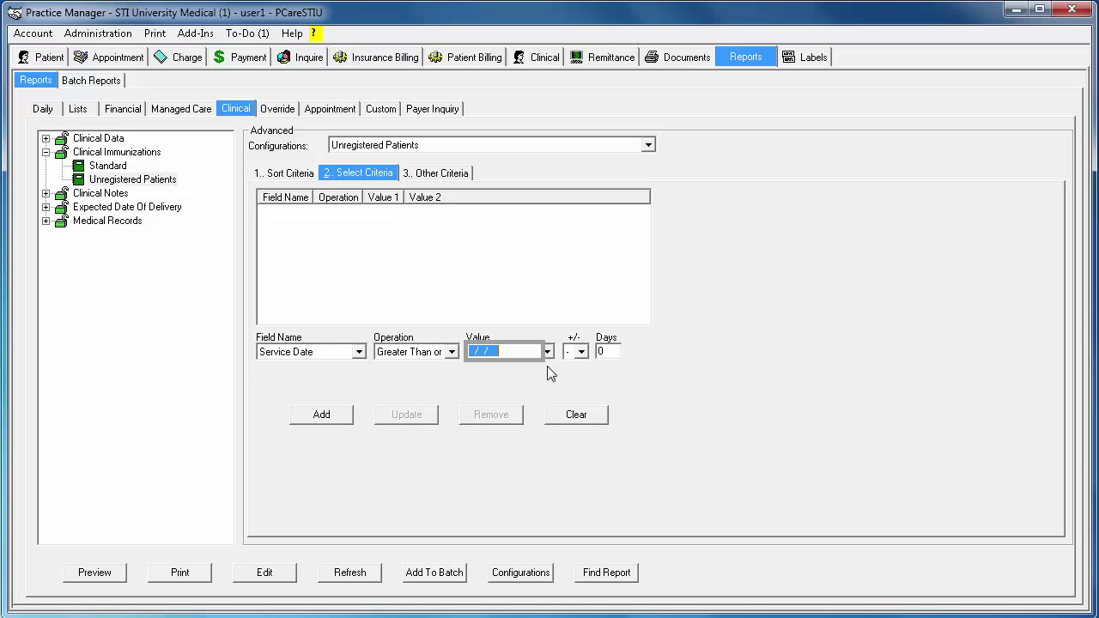
text(10012014)
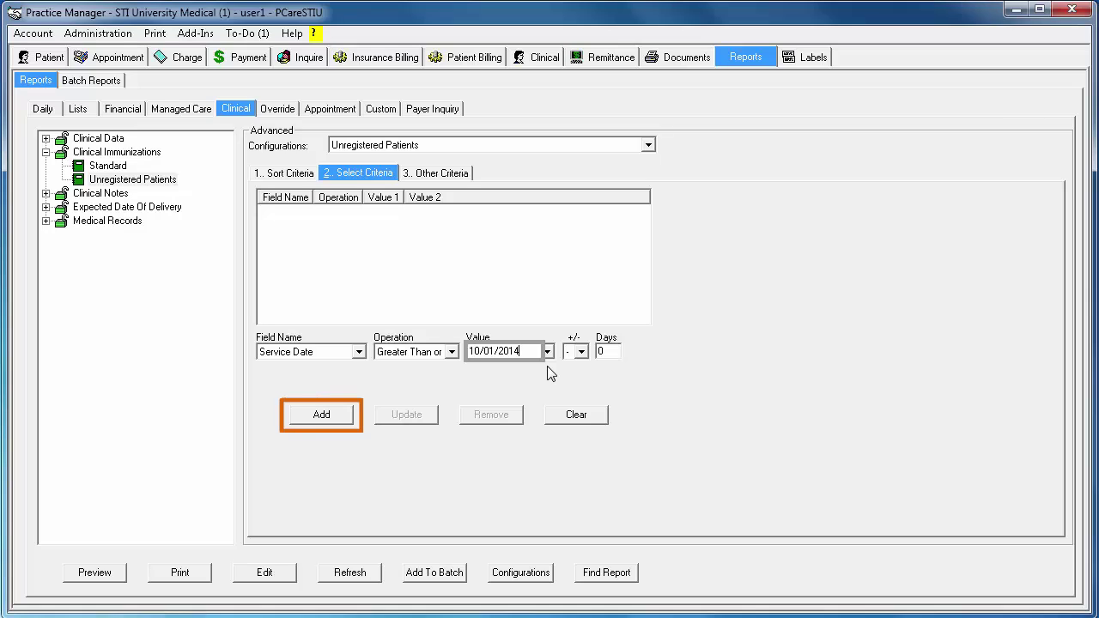
click(345, 418)
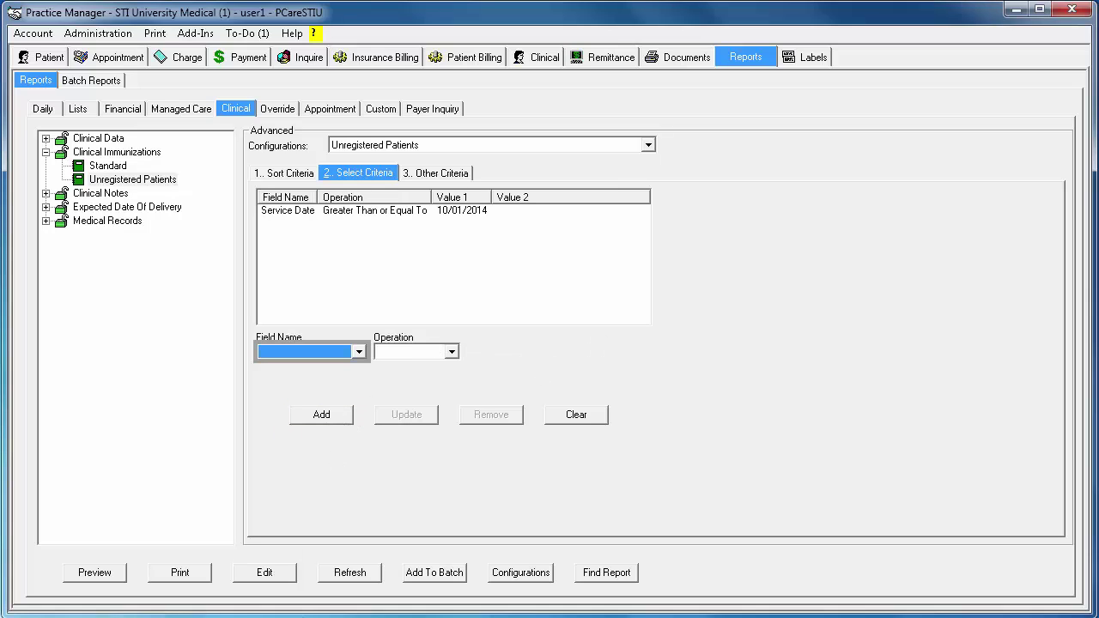